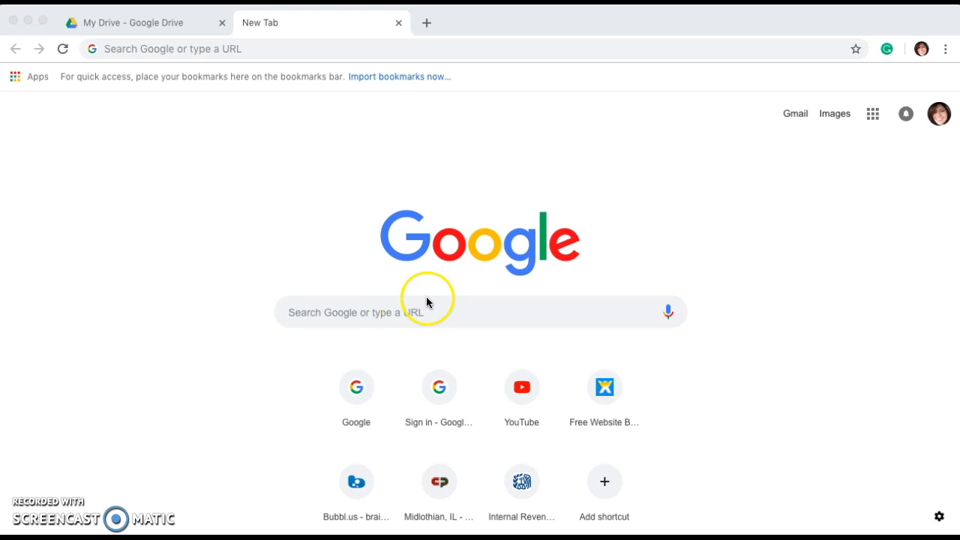
Search Google for "create a new account" and open the Create your Google Account sign-up page
{"action": "left_click", "coordinate": [354, 399]}
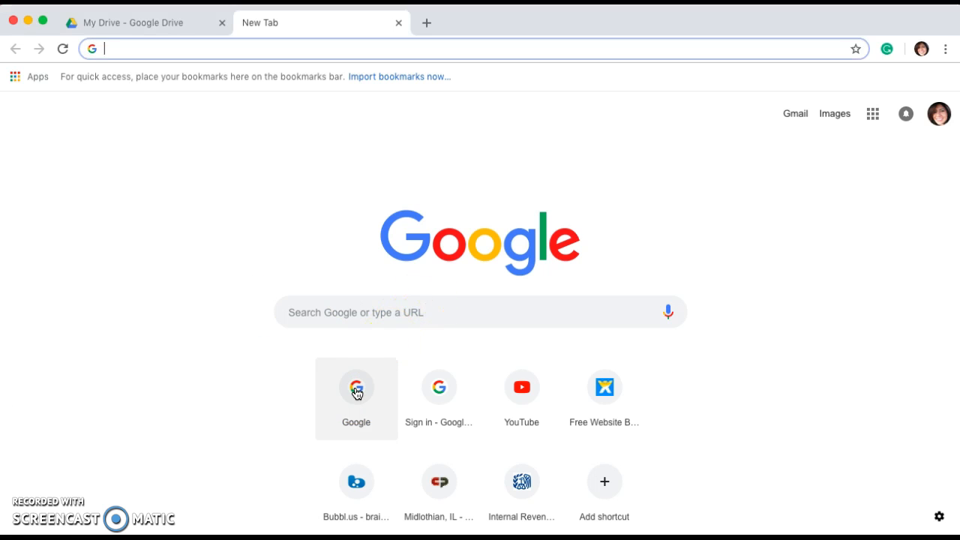
{"action": "left_click", "coordinate": [355, 397]}
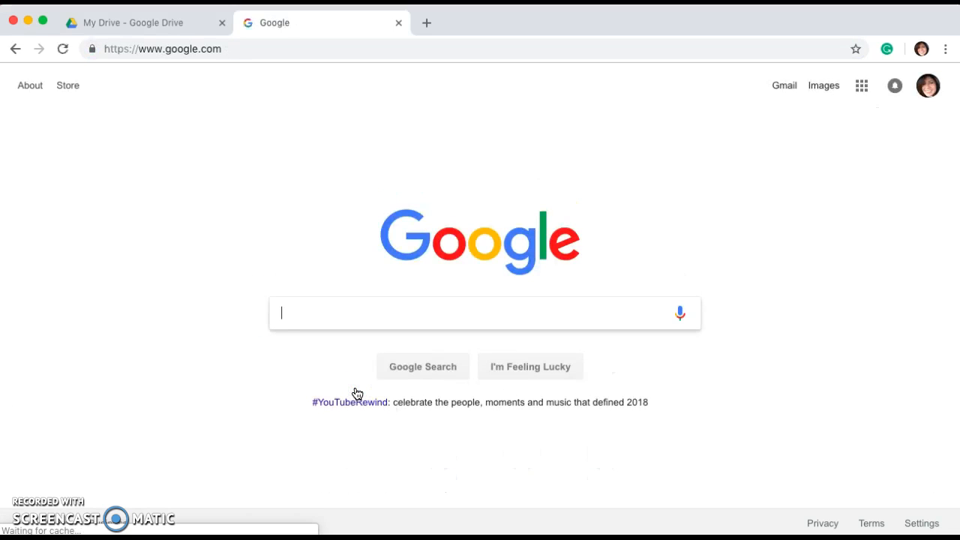
{"action": "left_click", "coordinate": [360, 304]}
{"action": "left_click", "coordinate": [309, 315]}
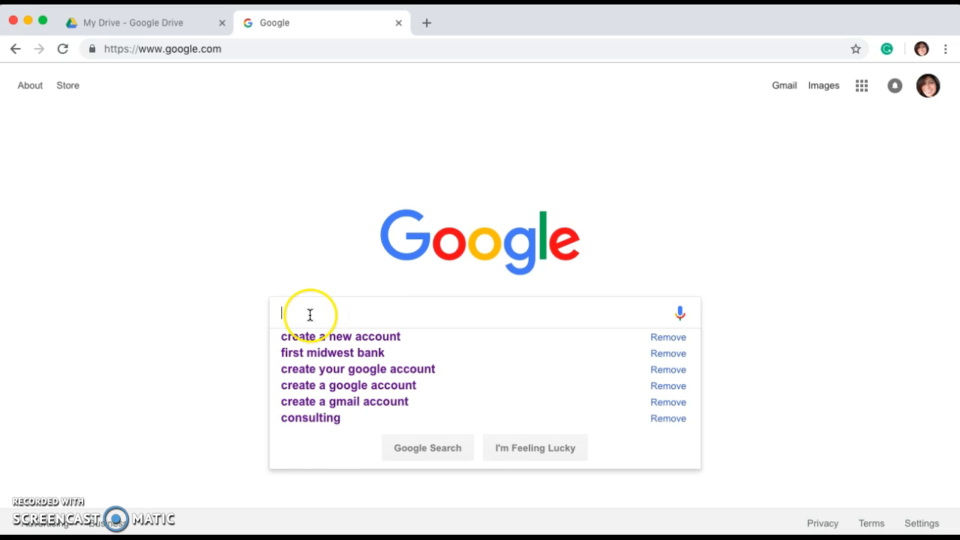
{"action": "type", "text": "creat"}
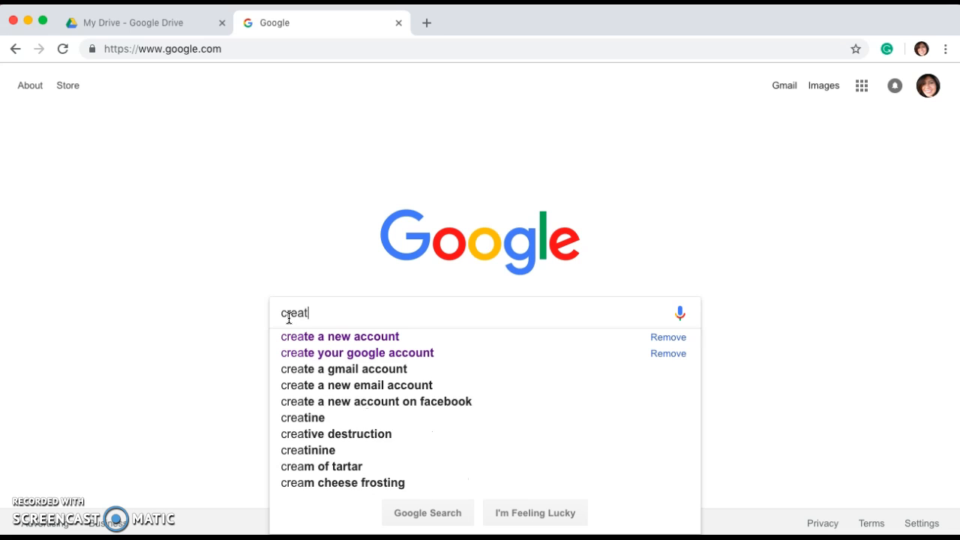
{"action": "type", "text": "e"}
{"action": "type", "text": " a "}
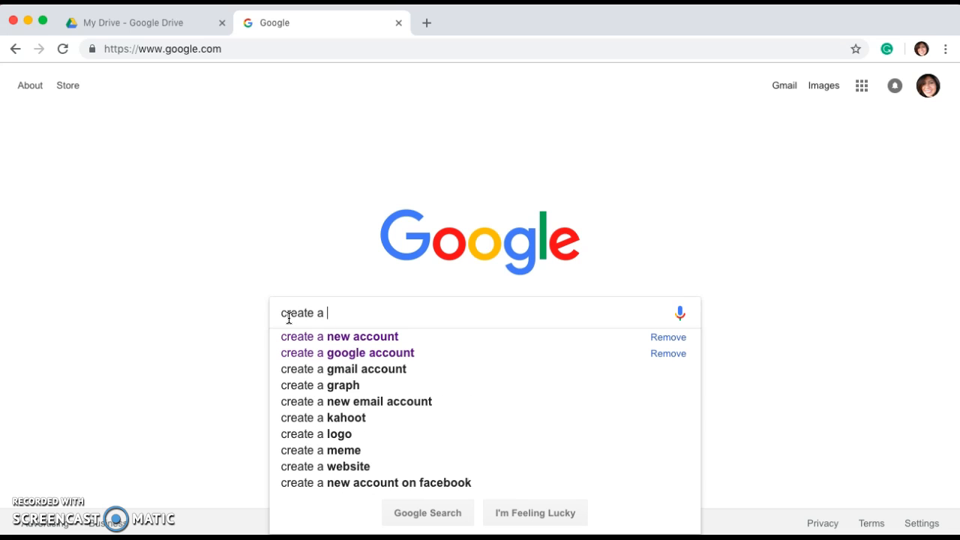
{"action": "type", "text": "new account"}
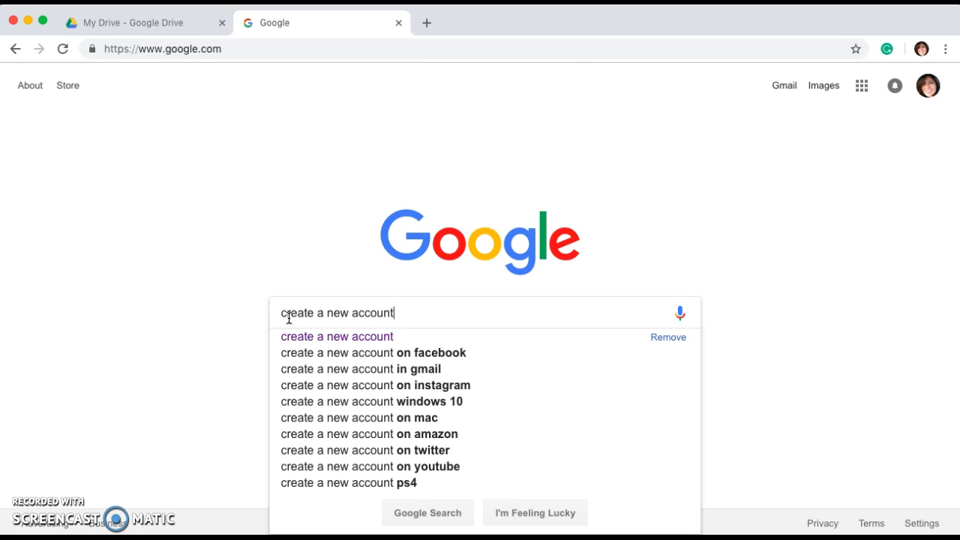
{"action": "key", "text": "Return"}
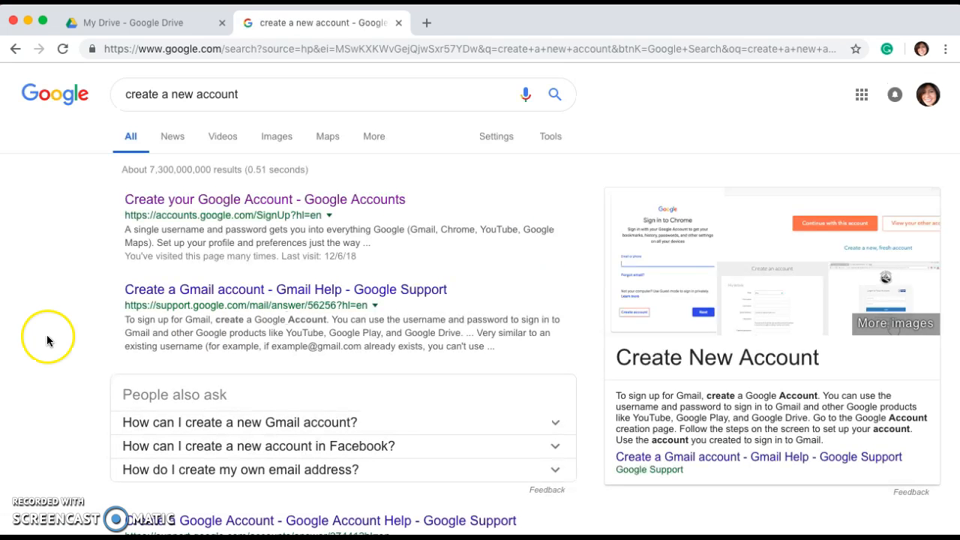
{"action": "left_click", "coordinate": [201, 199]}
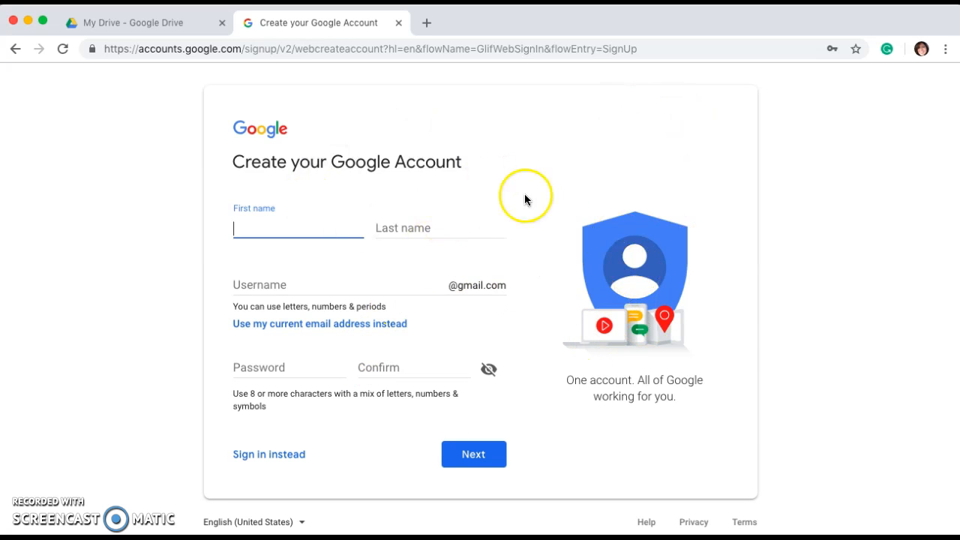
Switch to Google Drive and create a new Google Sites website from My Drive
{"action": "left_click", "coordinate": [194, 23]}
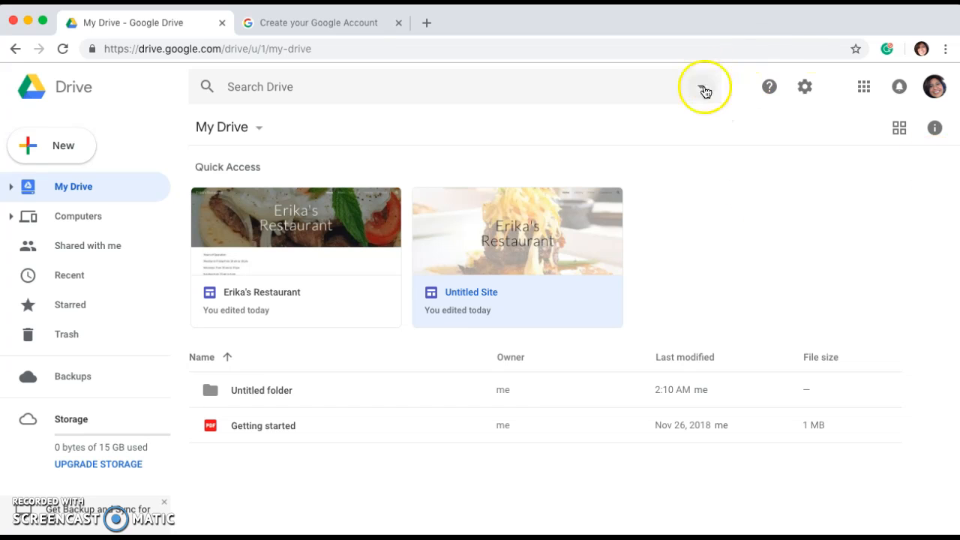
{"action": "left_click", "coordinate": [864, 87]}
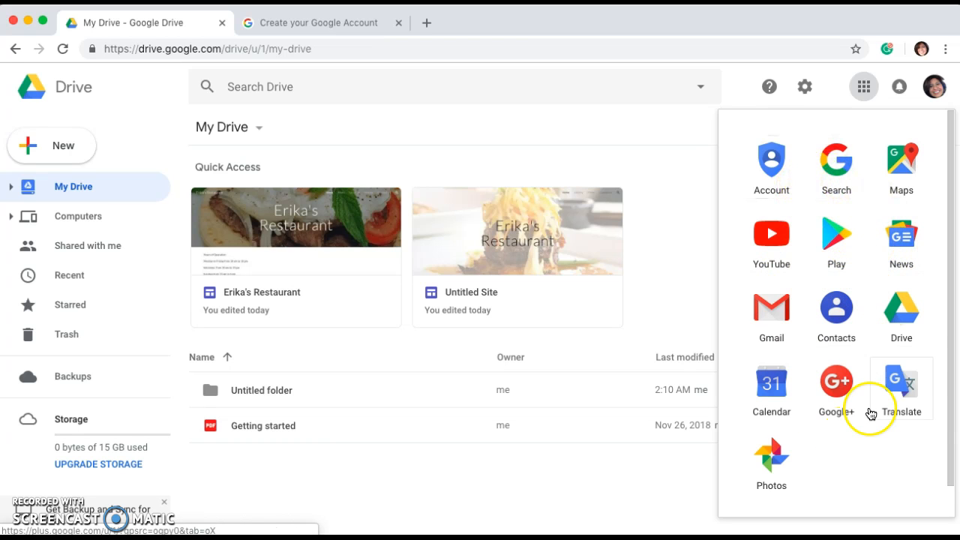
{"action": "left_click", "coordinate": [902, 318]}
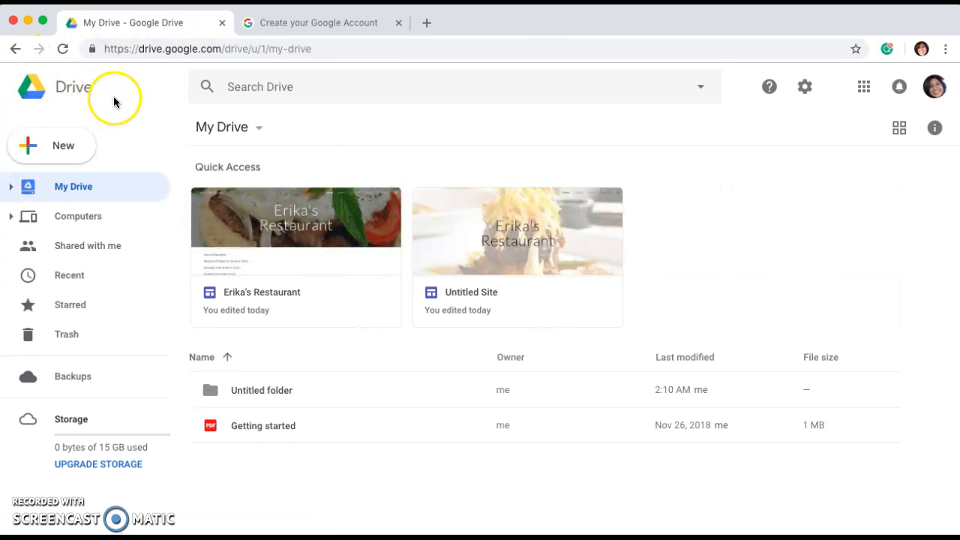
{"action": "left_click", "coordinate": [54, 152]}
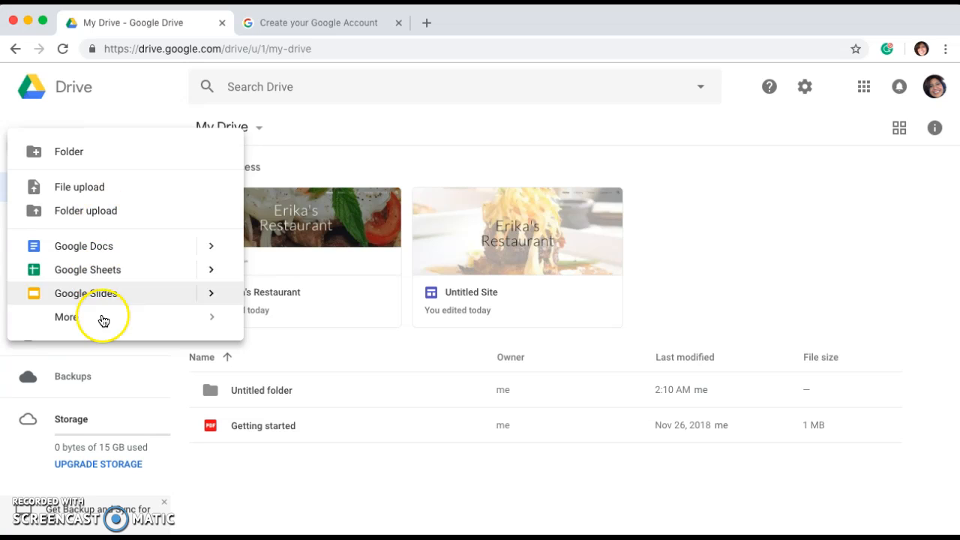
{"action": "mouse_move", "coordinate": [85, 322]}
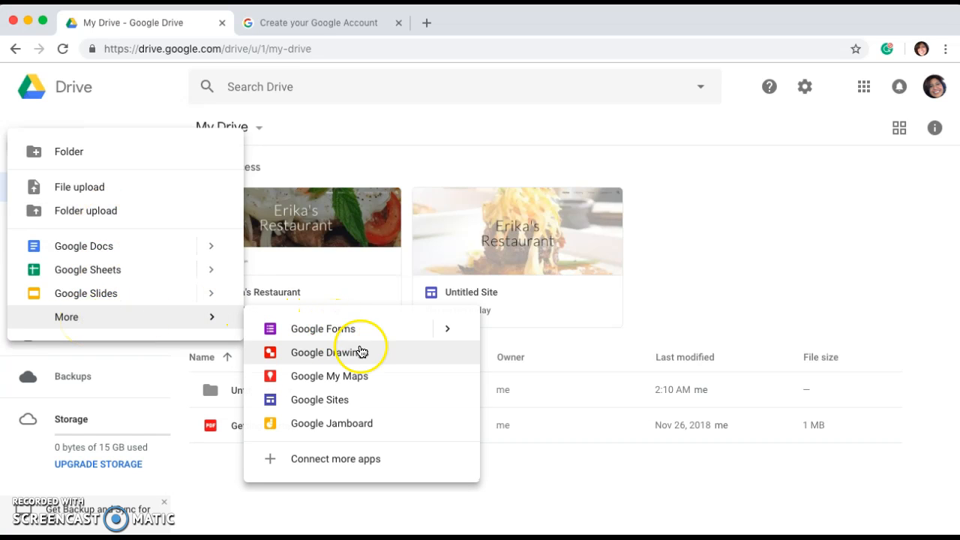
{"action": "left_click", "coordinate": [351, 404]}
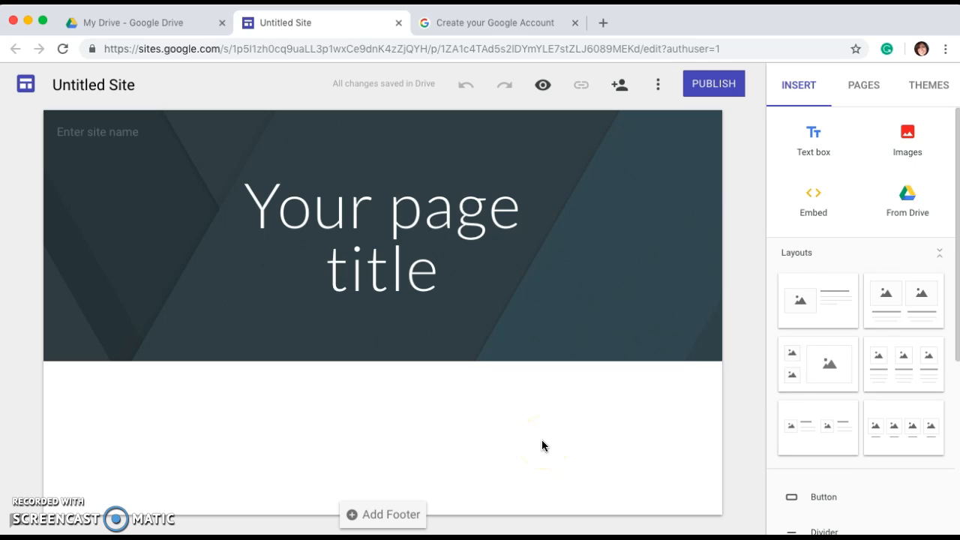
Replace the placeholder page title in the header with "Erika's Restaurant"
{"action": "left_click", "coordinate": [466, 411]}
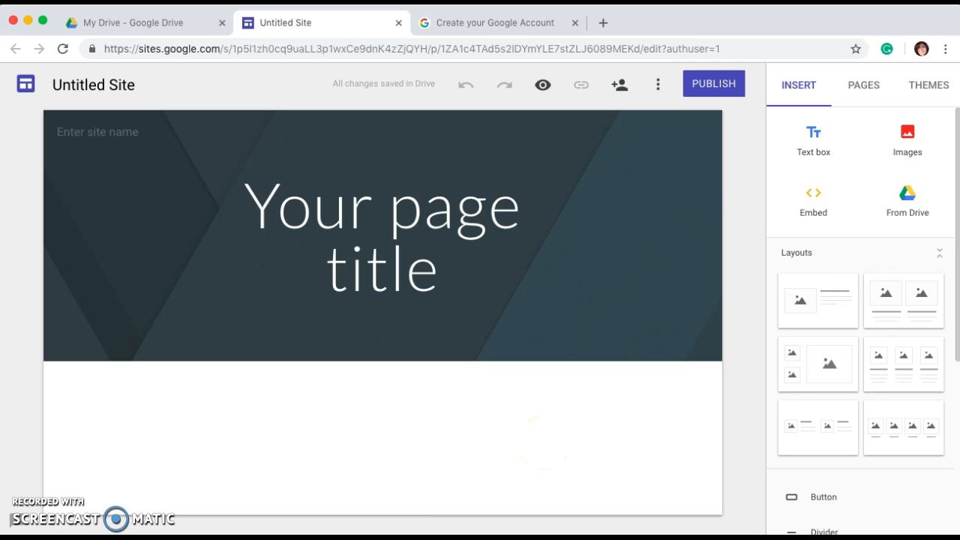
{"action": "left_click", "coordinate": [431, 281]}
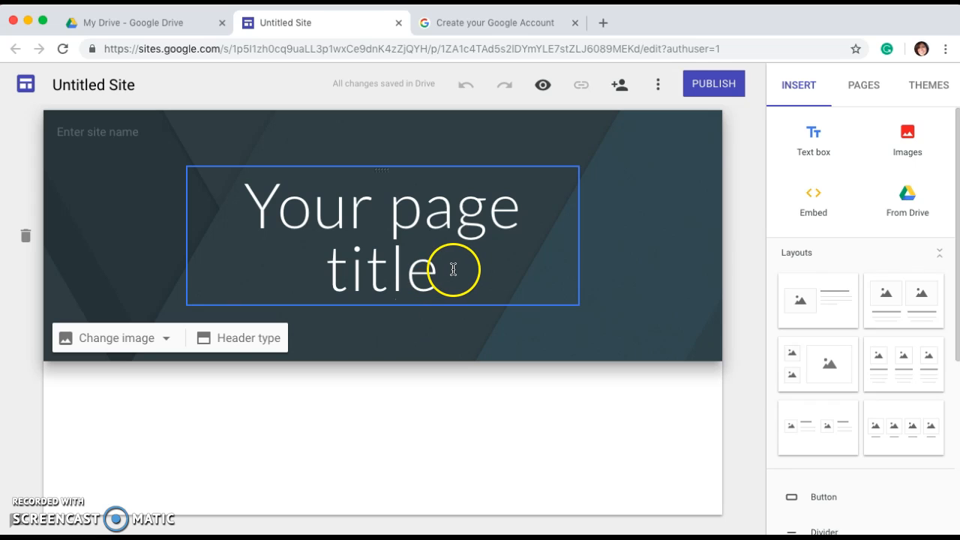
{"action": "left_click", "coordinate": [453, 269]}
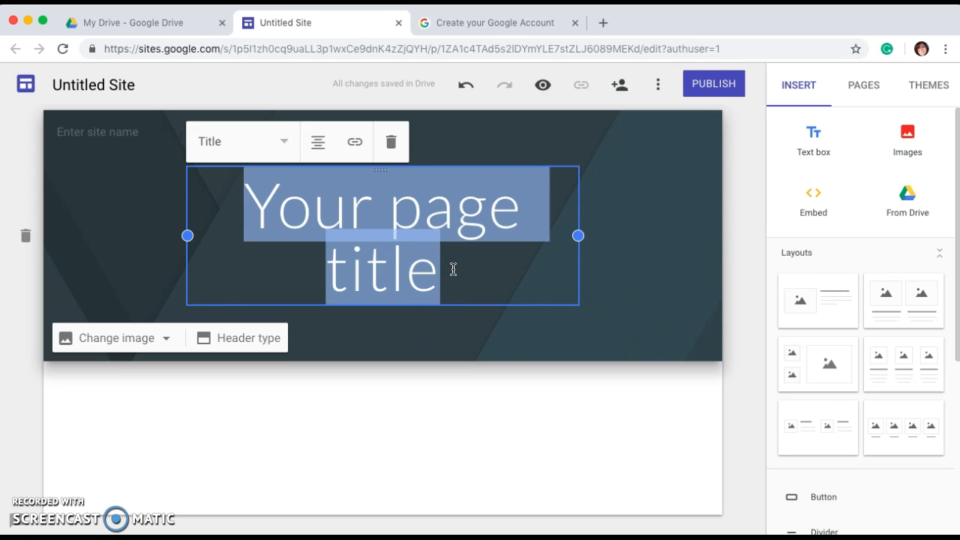
{"action": "key", "text": "BackSpace"}
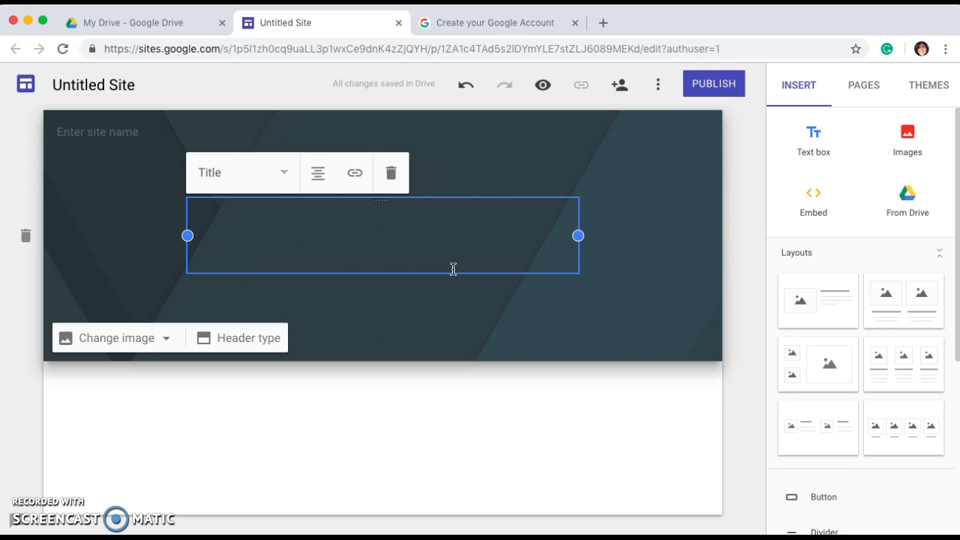
{"action": "type", "text": "Erika"}
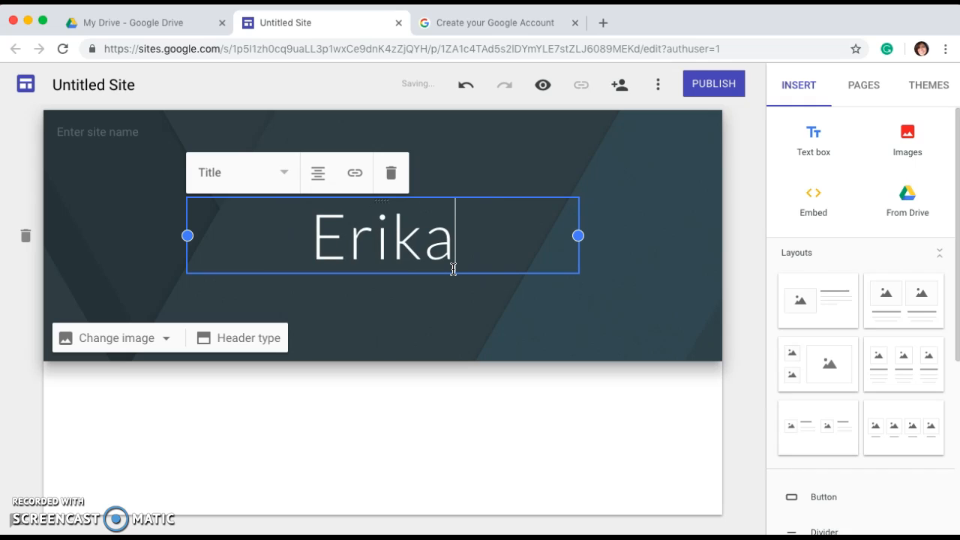
{"action": "type", "text": "'s R"}
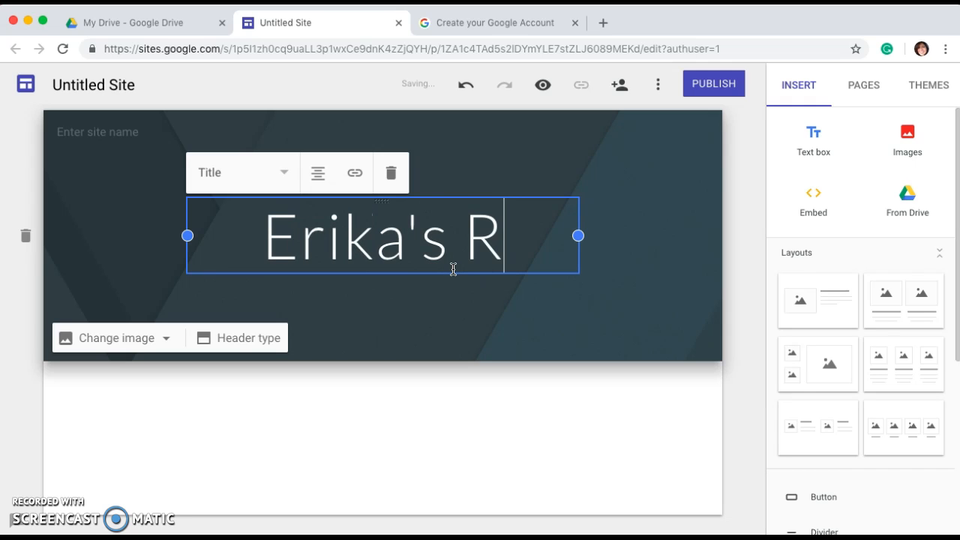
{"action": "type", "text": "estaurant"}
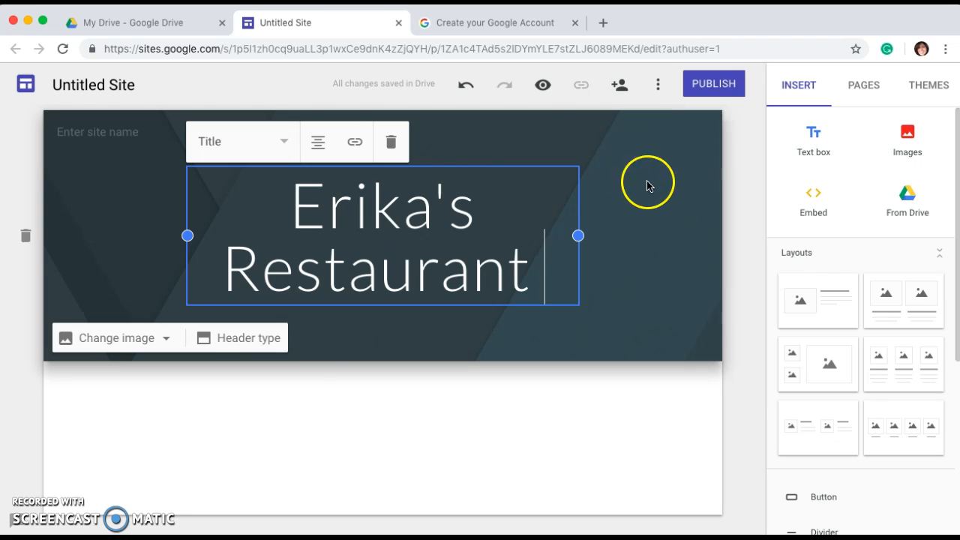
Try the Cover, Large banner and Title only header types, and return the header to Banner
{"action": "left_click", "coordinate": [239, 349]}
{"action": "left_click", "coordinate": [112, 345]}
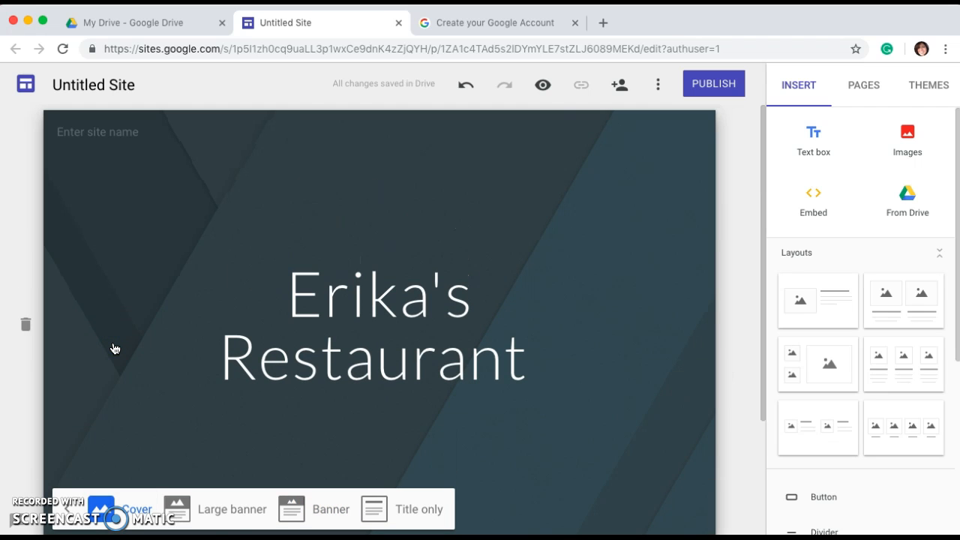
{"action": "left_click", "coordinate": [230, 509]}
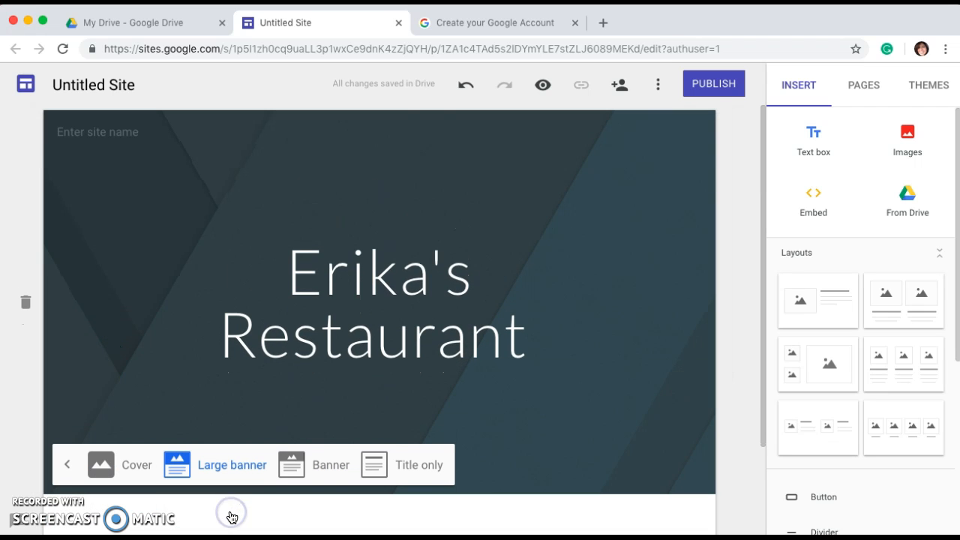
{"action": "left_click", "coordinate": [331, 464]}
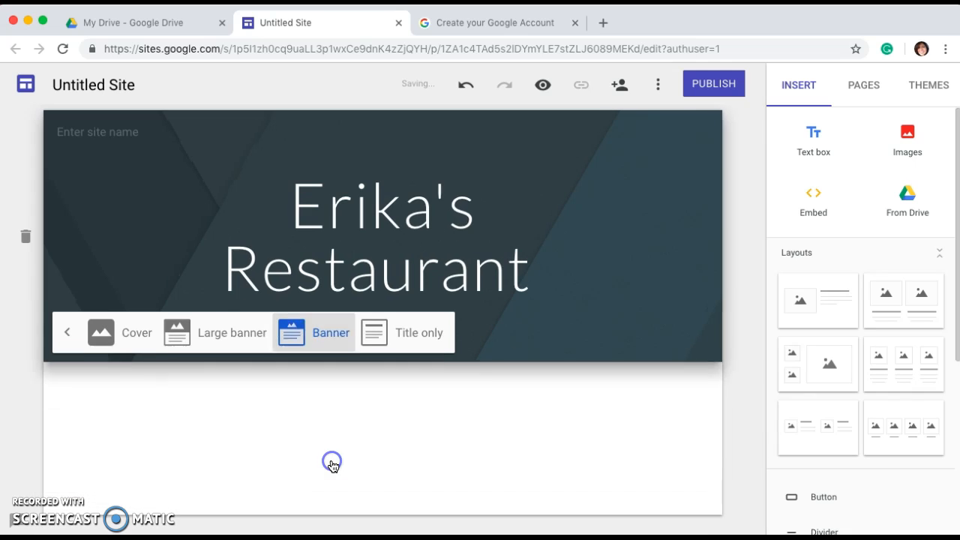
{"action": "left_click", "coordinate": [422, 332]}
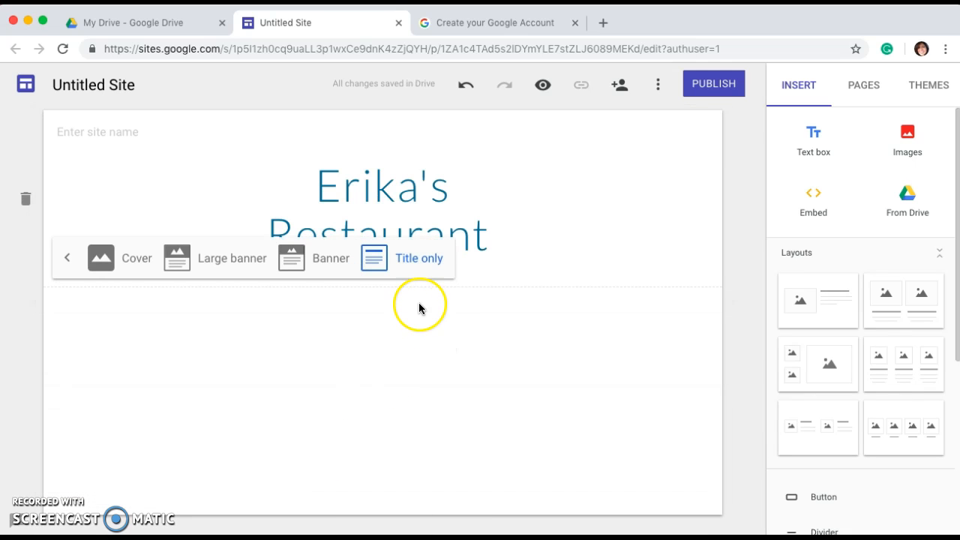
{"action": "left_click", "coordinate": [314, 263]}
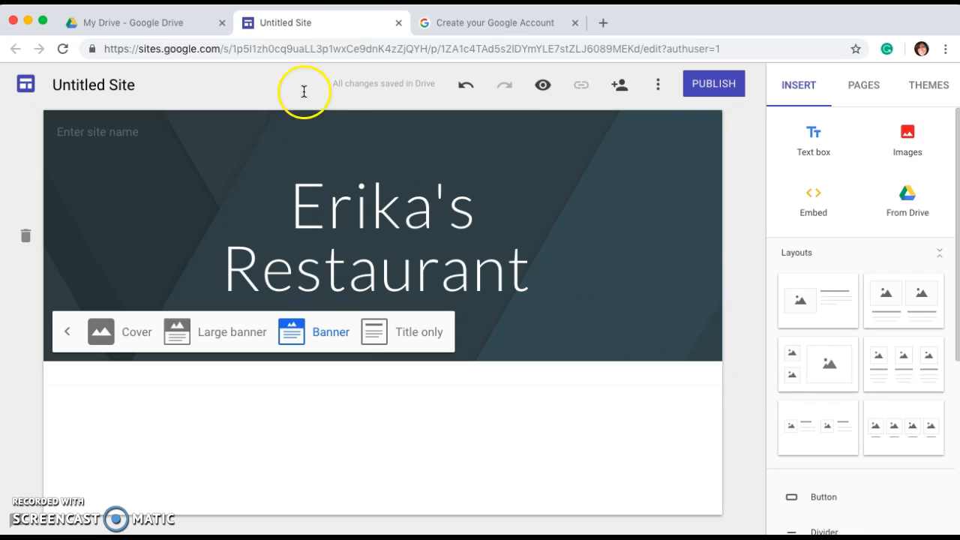
{"action": "left_click", "coordinate": [553, 336]}
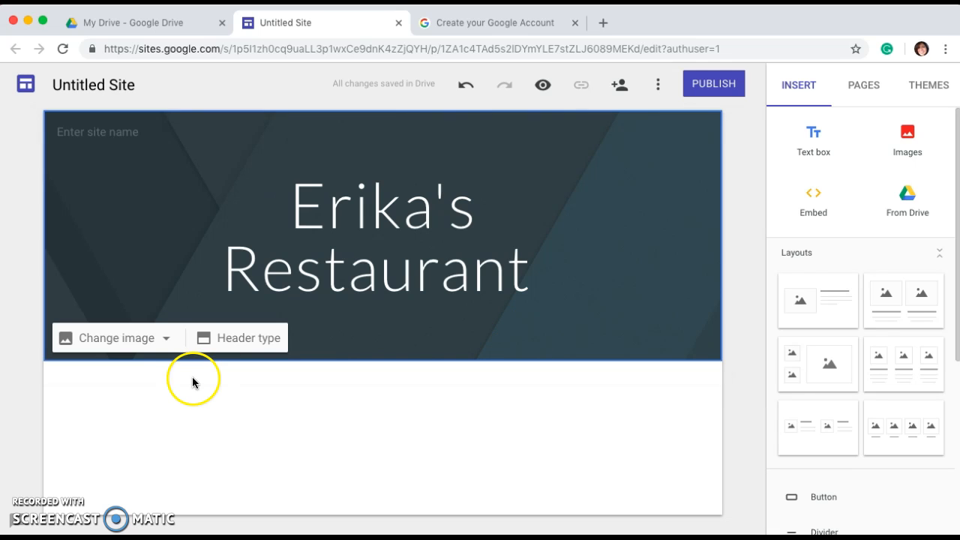
Open image selection for the header background and look through the Gallery images and the By URL option
{"action": "left_click", "coordinate": [168, 344]}
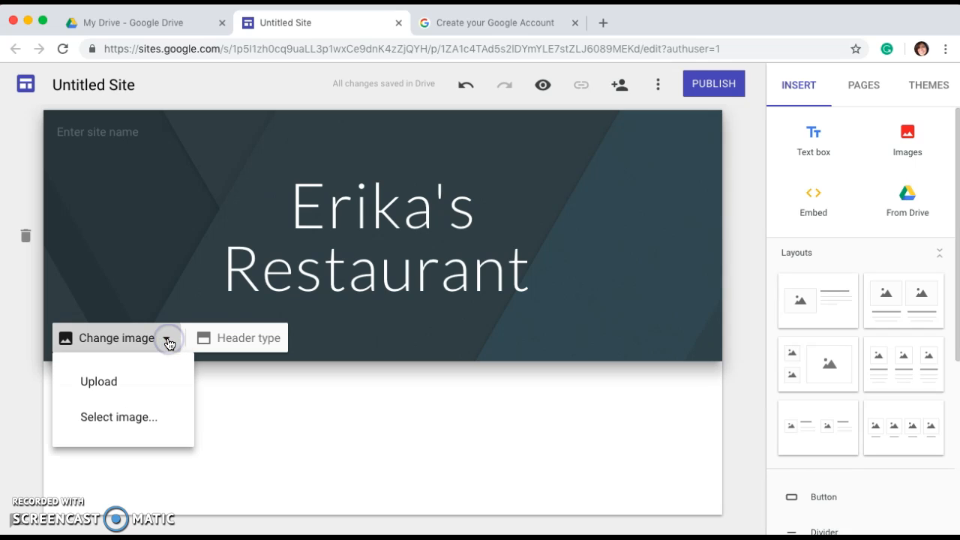
{"action": "left_click", "coordinate": [128, 419]}
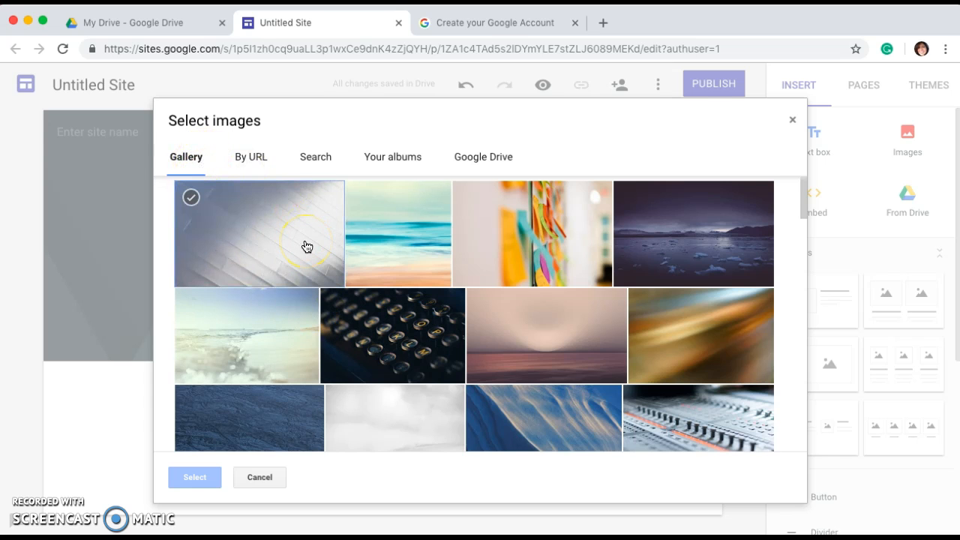
{"action": "scroll", "coordinate": [306, 247], "scroll_direction": "down", "scroll_amount": 5}
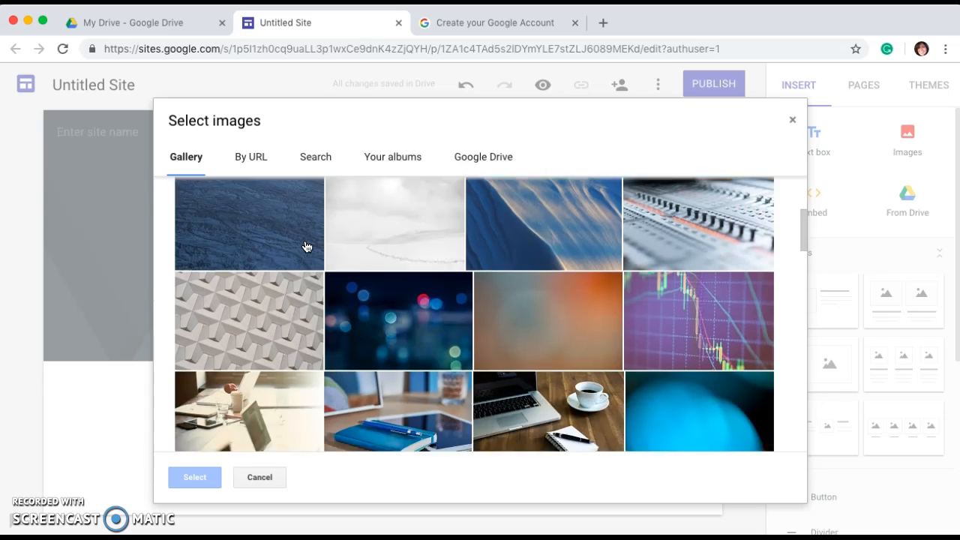
{"action": "scroll", "coordinate": [306, 247], "scroll_direction": "down", "scroll_amount": 10}
{"action": "scroll", "coordinate": [307, 247], "scroll_direction": "down", "scroll_amount": 10}
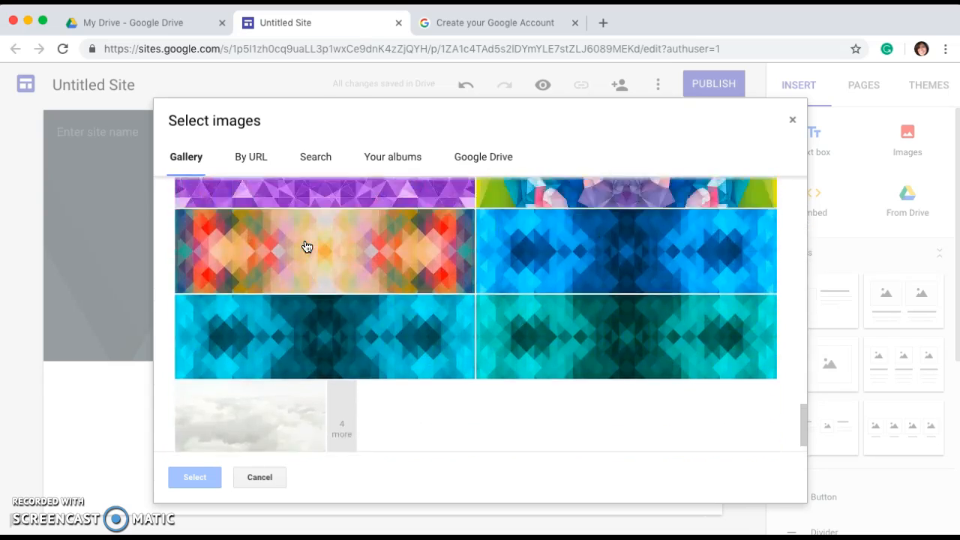
{"action": "scroll", "coordinate": [307, 247], "scroll_direction": "up", "scroll_amount": 10}
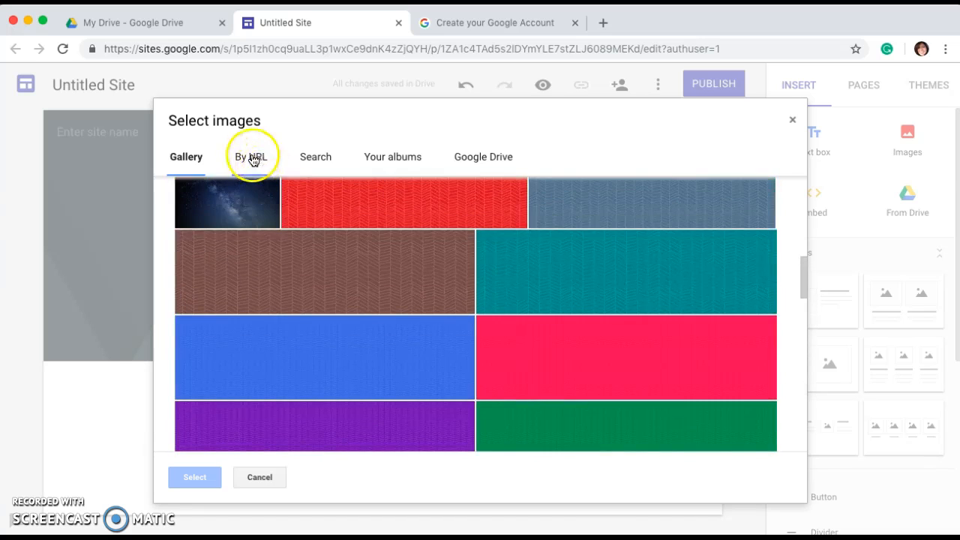
{"action": "left_click", "coordinate": [254, 160]}
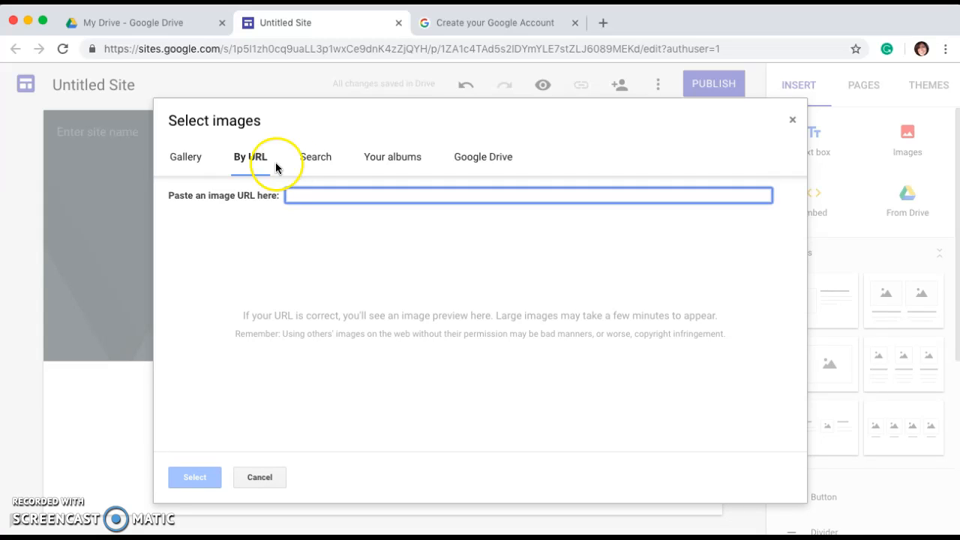
Search Google images for "gourmet food" as the source of the header background
{"action": "left_click", "coordinate": [321, 159]}
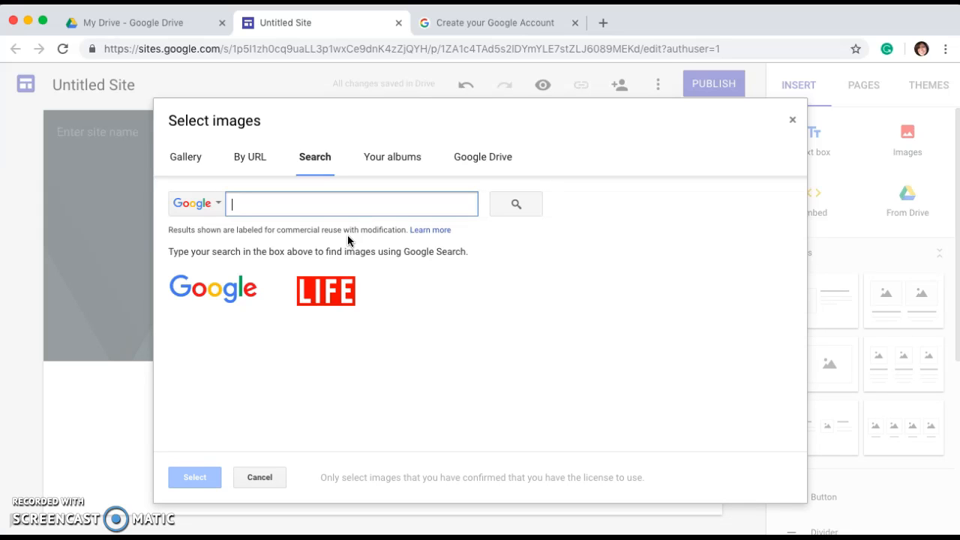
{"action": "left_click", "coordinate": [258, 205]}
{"action": "type", "text": "gourmet food"}
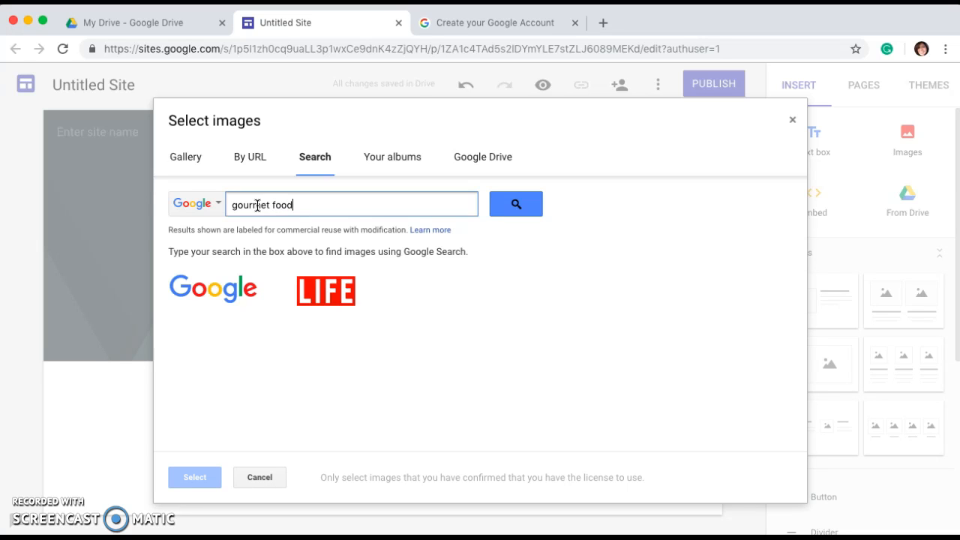
{"action": "key", "text": "Return"}
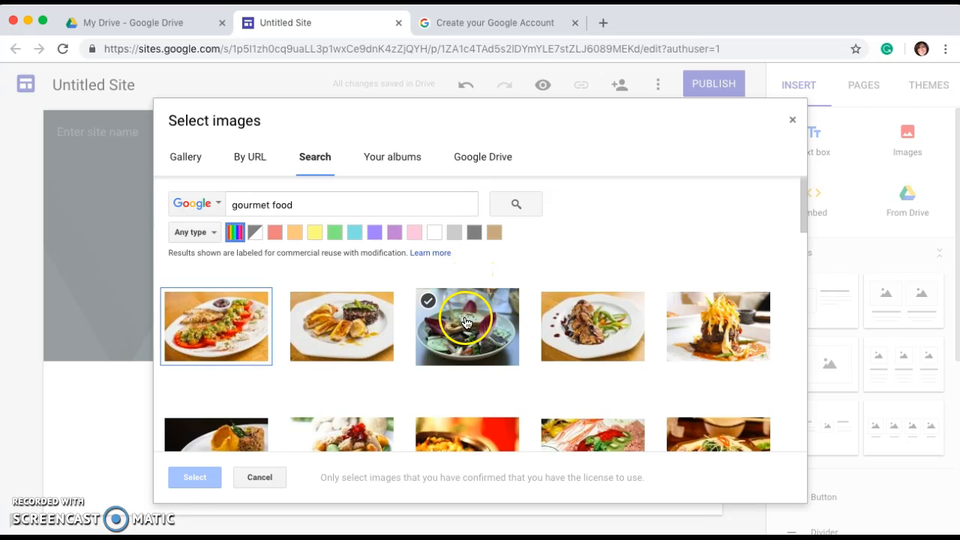
Set the photo of ribs, rice and french fries as the header image, and switch it to the light overlay with dark title text
{"action": "scroll", "coordinate": [468, 351], "scroll_direction": "down", "scroll_amount": 2}
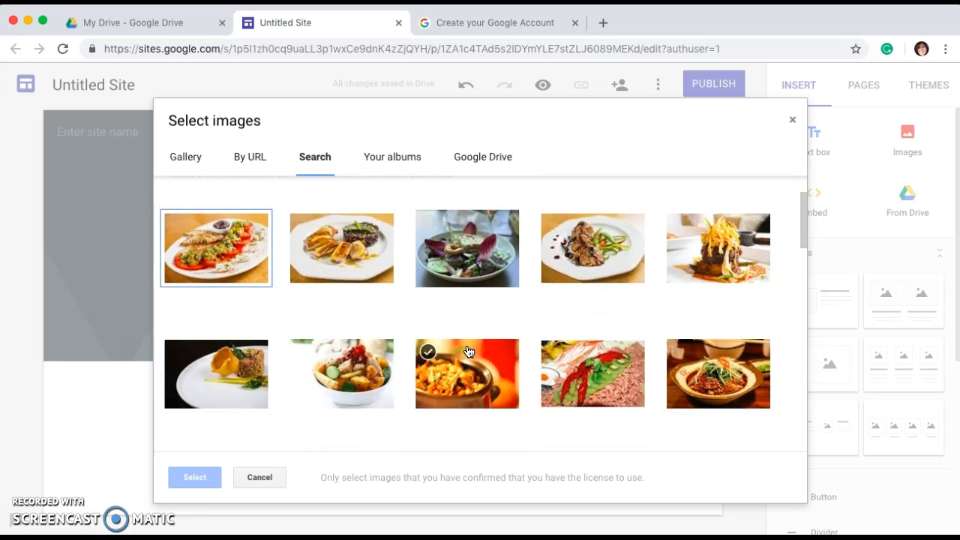
{"action": "scroll", "coordinate": [468, 351], "scroll_direction": "down", "scroll_amount": 6}
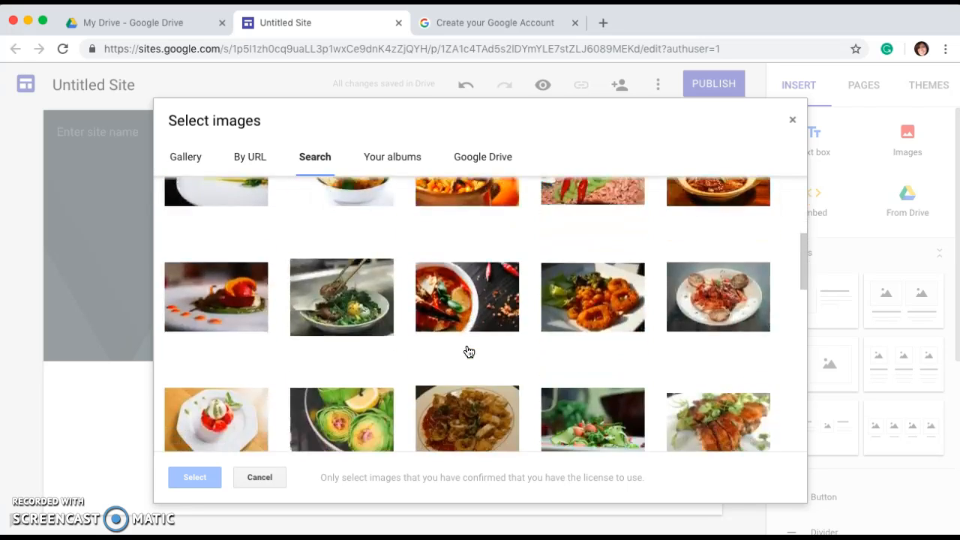
{"action": "scroll", "coordinate": [468, 351], "scroll_direction": "down", "scroll_amount": 3}
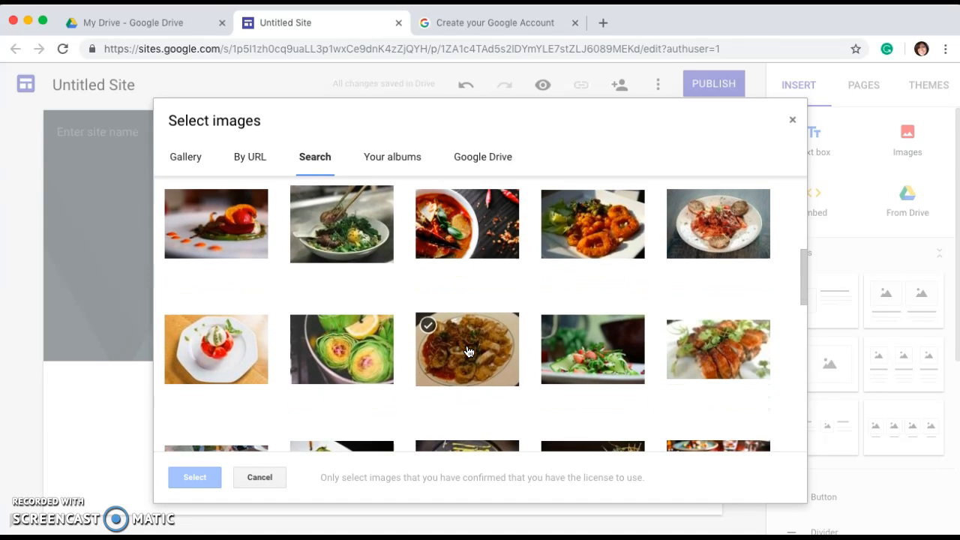
{"action": "scroll", "coordinate": [468, 351], "scroll_direction": "down", "scroll_amount": 3}
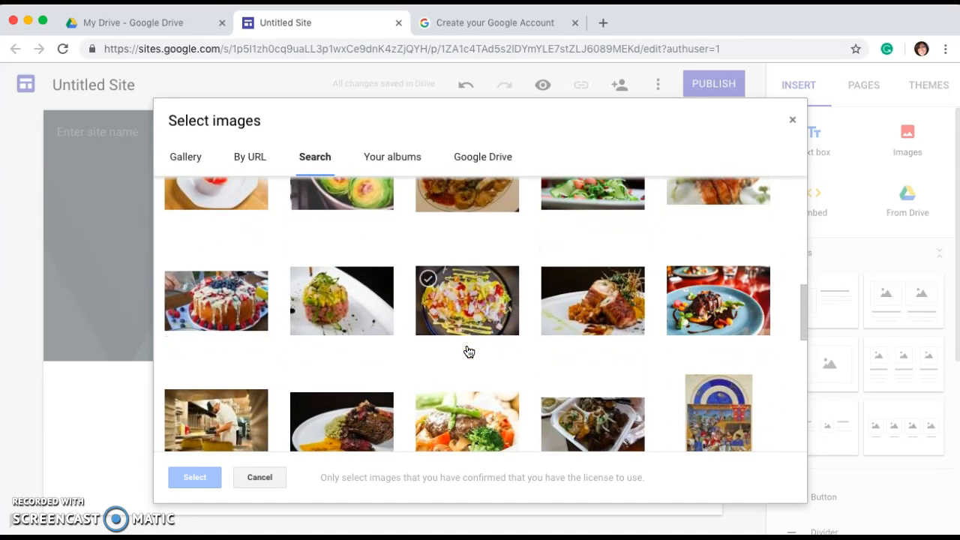
{"action": "scroll", "coordinate": [468, 351], "scroll_direction": "down", "scroll_amount": 7}
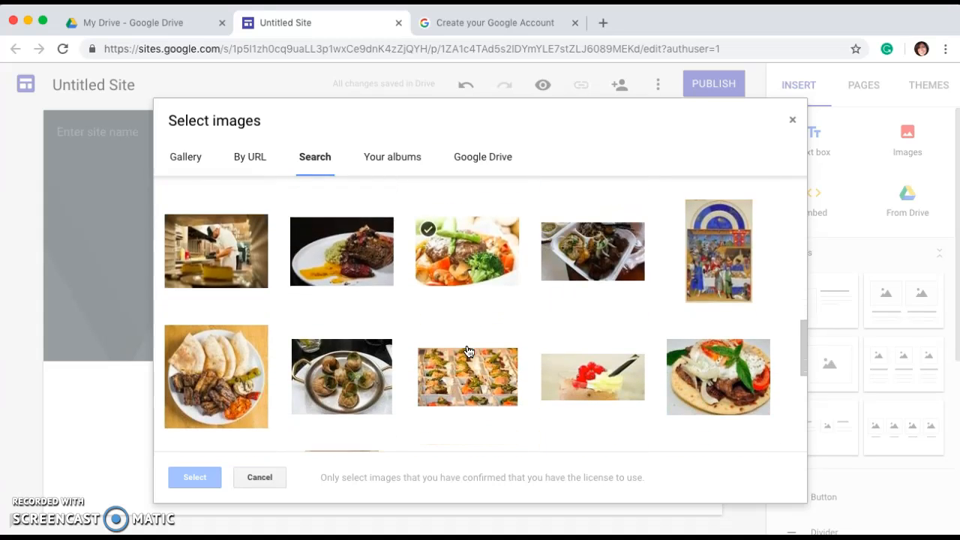
{"action": "scroll", "coordinate": [468, 351], "scroll_direction": "down", "scroll_amount": 3}
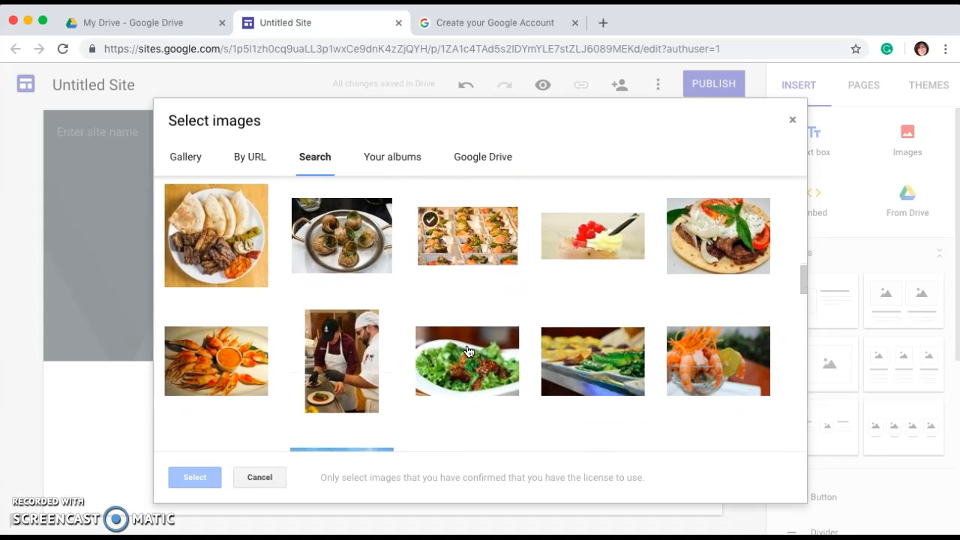
{"action": "scroll", "coordinate": [468, 351], "scroll_direction": "down", "scroll_amount": 5}
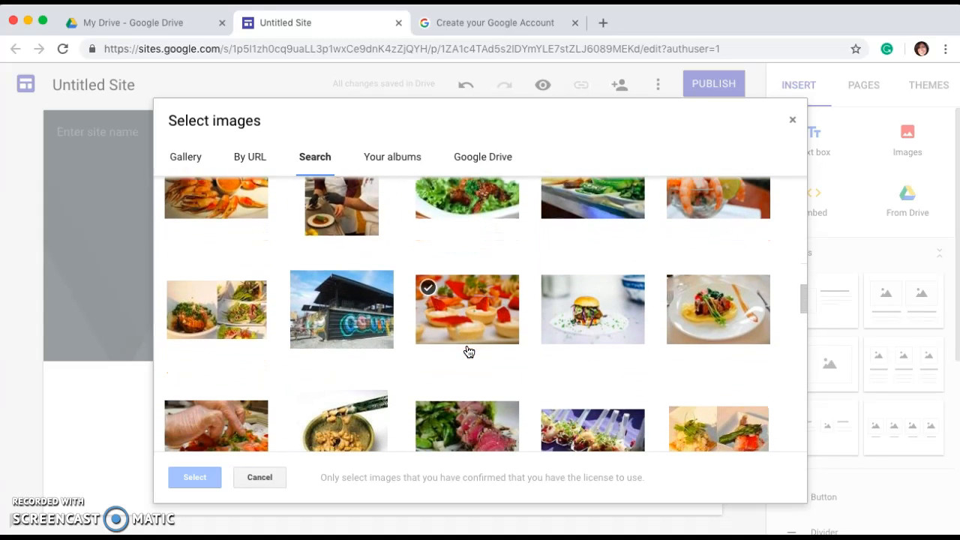
{"action": "scroll", "coordinate": [468, 351], "scroll_direction": "down", "scroll_amount": 1}
{"action": "scroll", "coordinate": [468, 351], "scroll_direction": "down", "scroll_amount": 6}
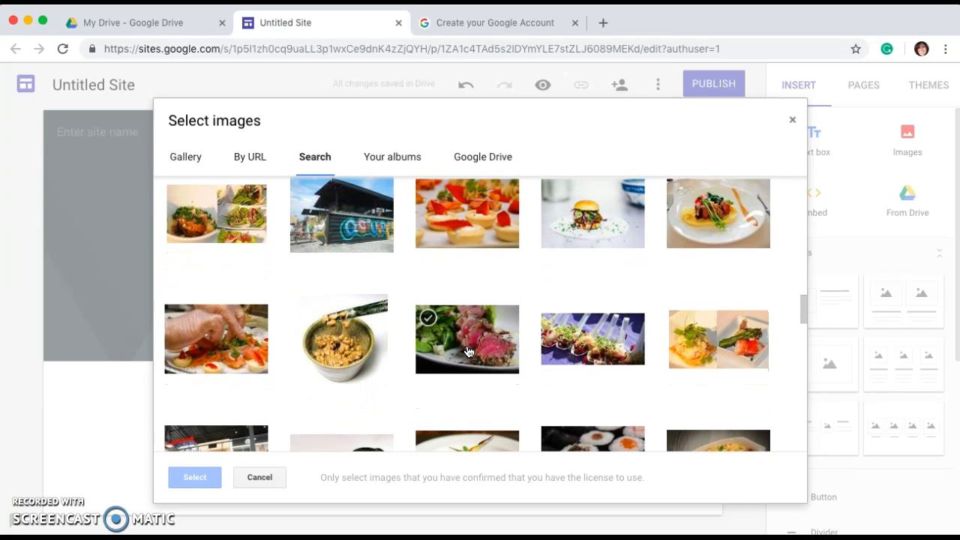
{"action": "scroll", "coordinate": [468, 351], "scroll_direction": "down", "scroll_amount": 9}
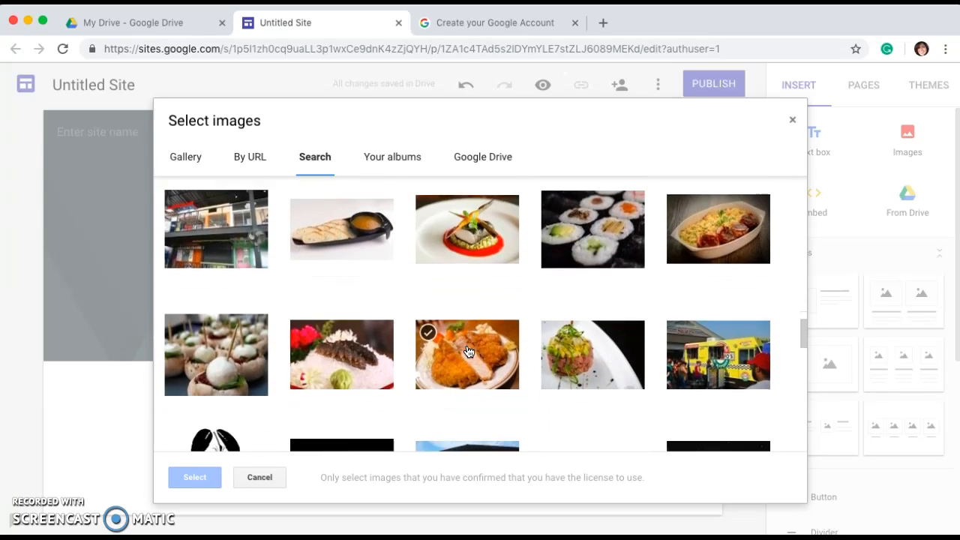
{"action": "scroll", "coordinate": [469, 352], "scroll_direction": "up", "scroll_amount": 3}
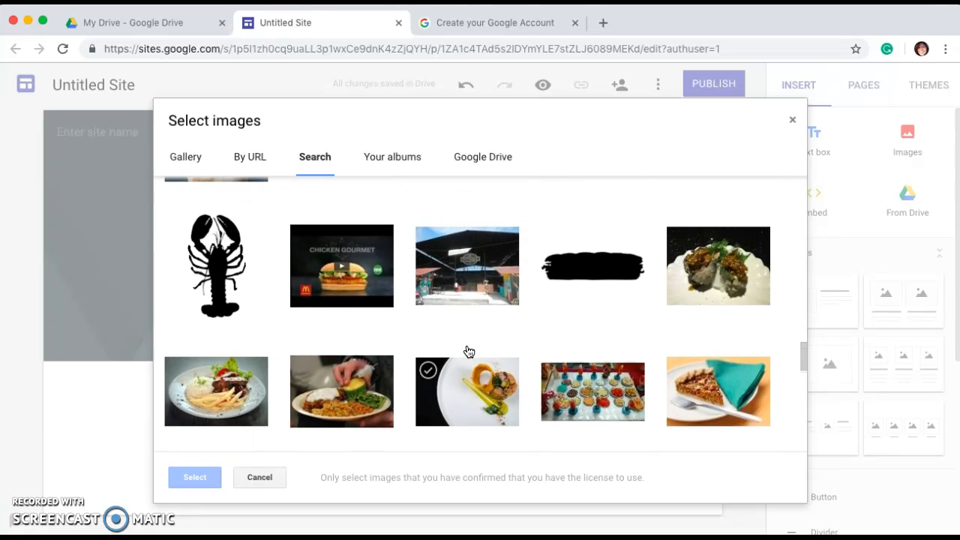
{"action": "scroll", "coordinate": [468, 352], "scroll_direction": "down", "scroll_amount": 4}
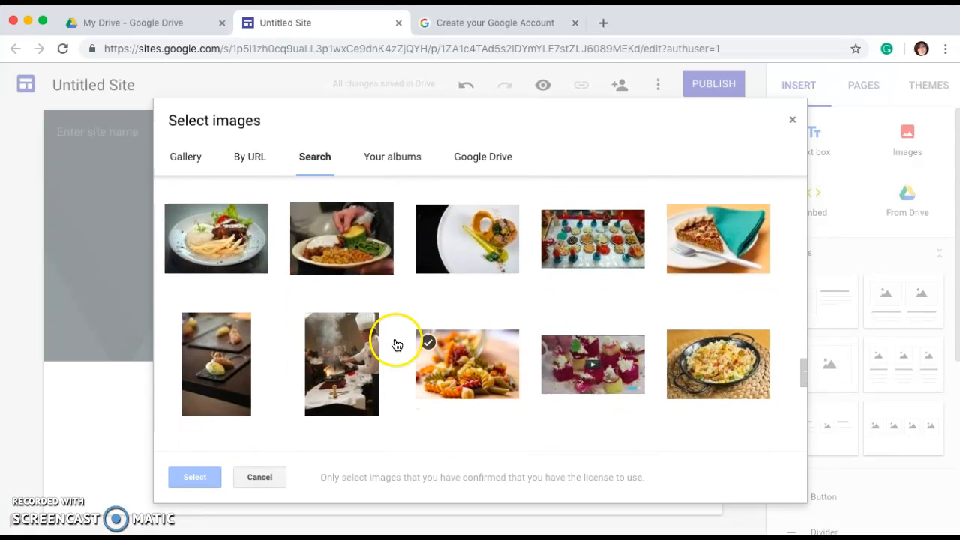
{"action": "left_click", "coordinate": [221, 236]}
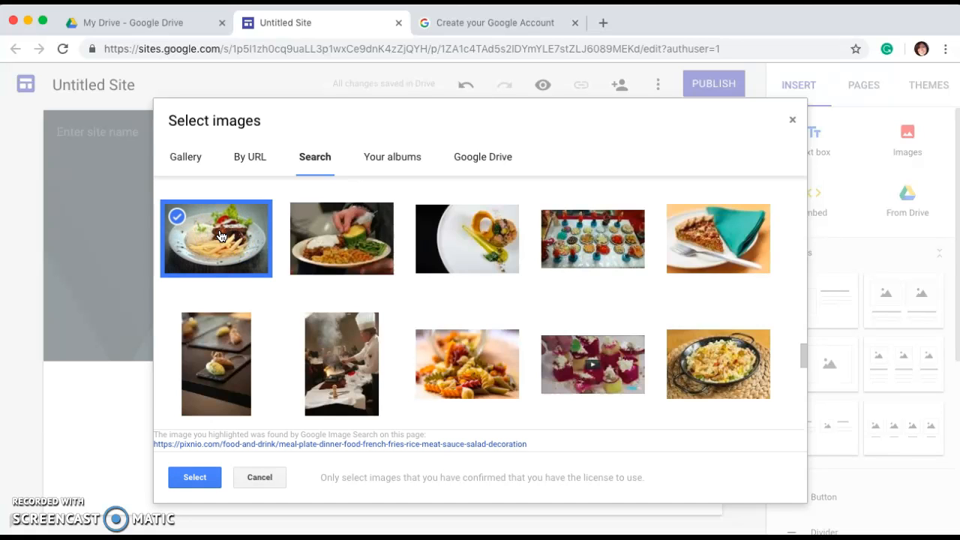
{"action": "left_click", "coordinate": [196, 477]}
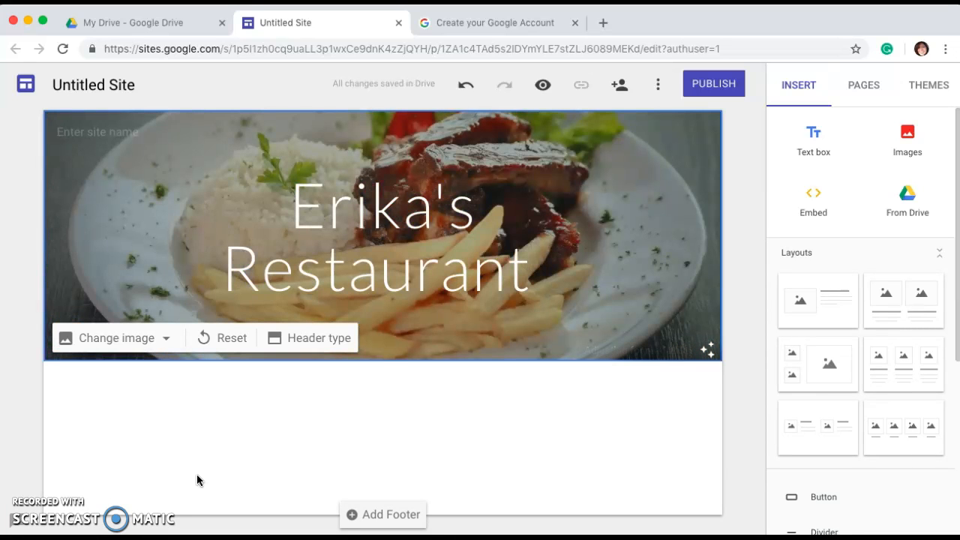
{"action": "left_click", "coordinate": [553, 261]}
{"action": "left_click", "coordinate": [627, 208]}
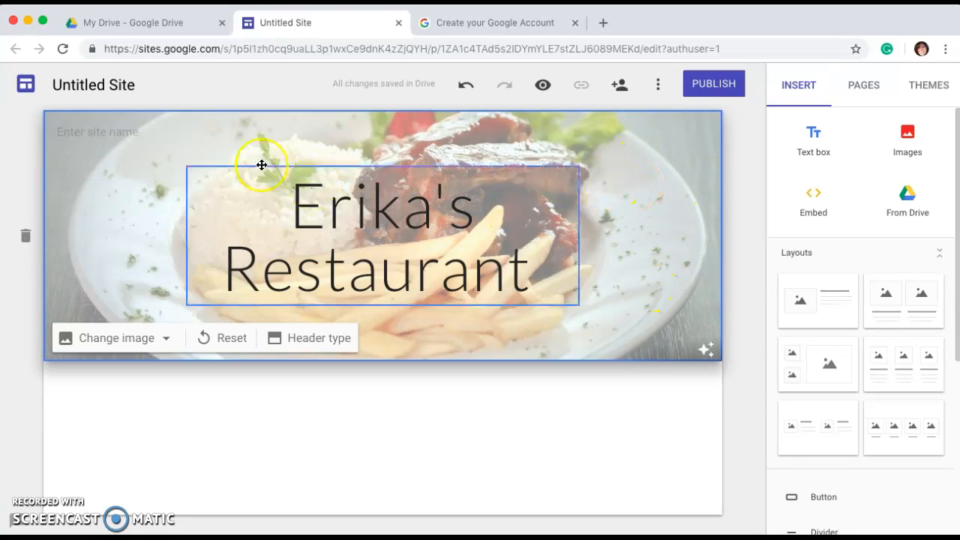
Rename the site document from its placeholder name to "Erika's Restaurant"
{"action": "left_click", "coordinate": [138, 84]}
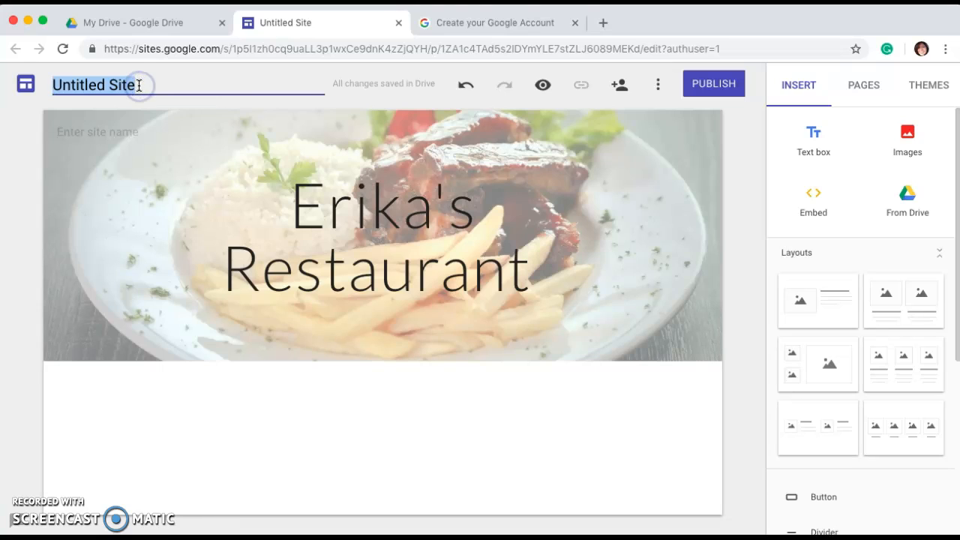
{"action": "key", "text": "BackSpace"}
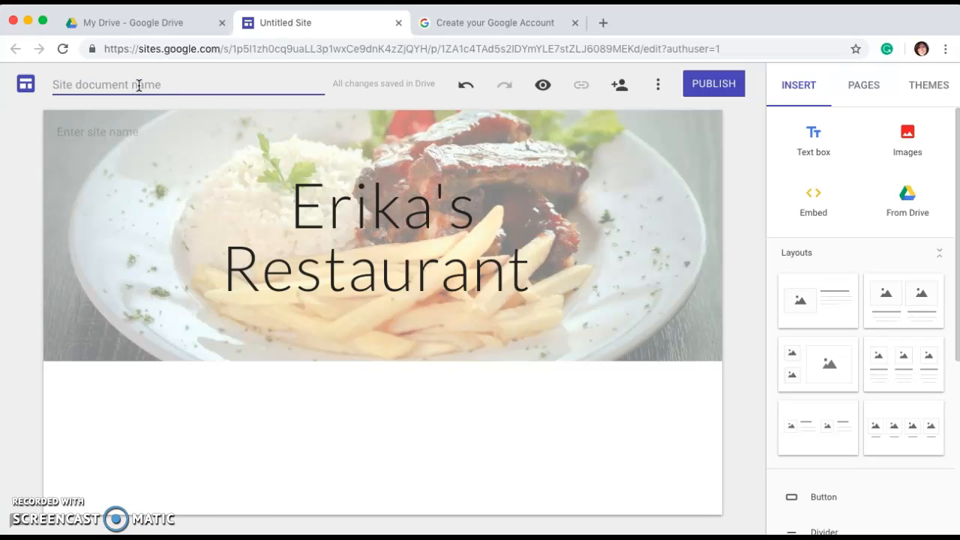
{"action": "type", "text": "Erika's Rea"}
{"action": "type", "text": "taurant"}
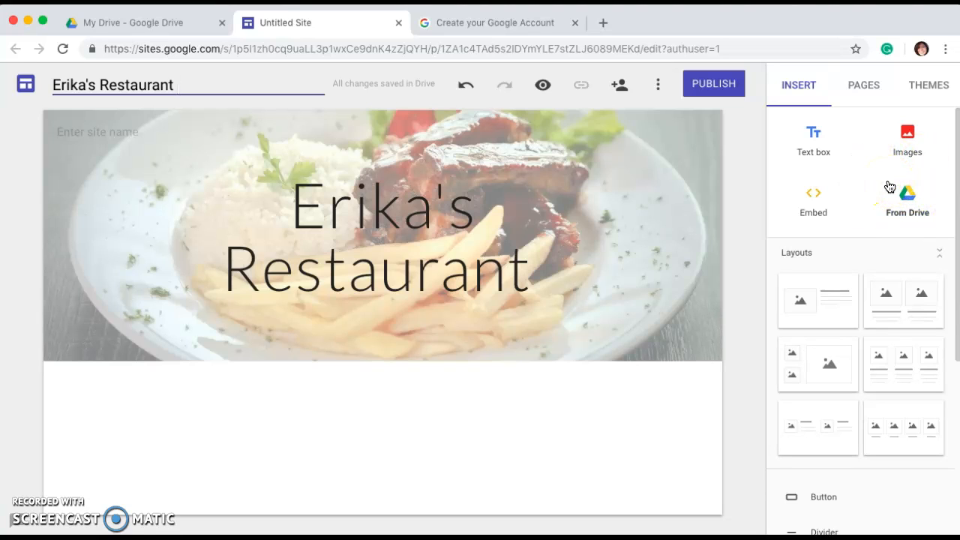
Insert the layout with one image beside text below the header, and open image selection for its placeholder
{"action": "left_click", "coordinate": [819, 308]}
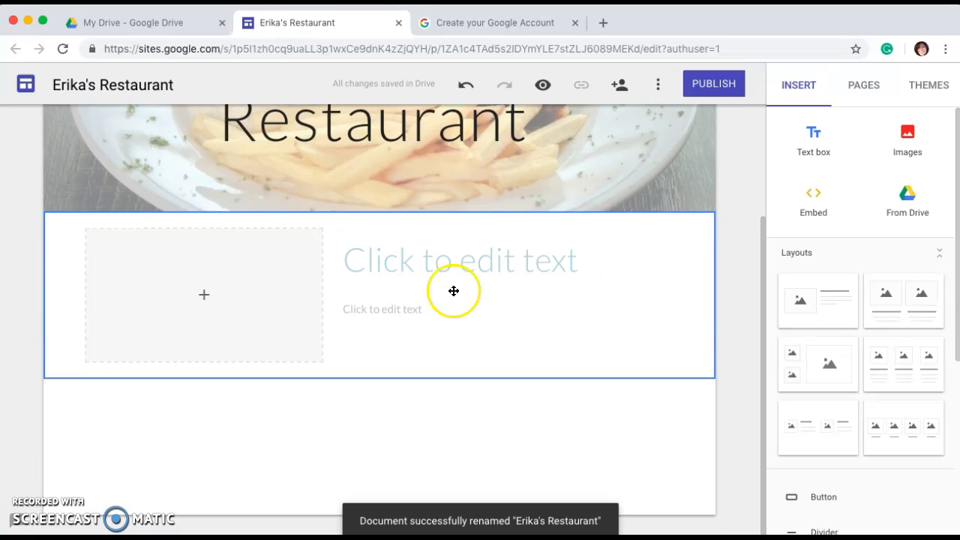
{"action": "left_click", "coordinate": [201, 297]}
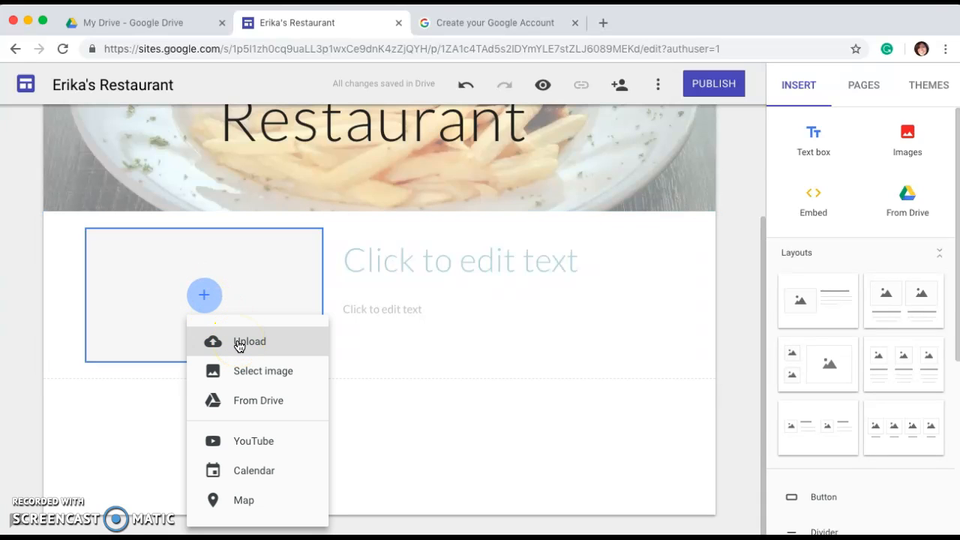
{"action": "left_click", "coordinate": [240, 368]}
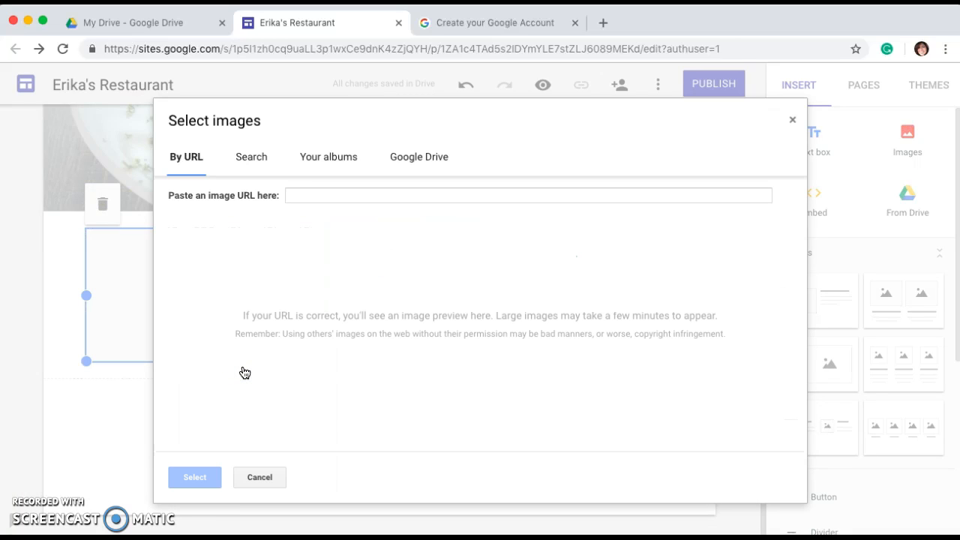
Search Google images for "gourmet dessert" to fill the layout's image placeholder
{"action": "left_click", "coordinate": [249, 159]}
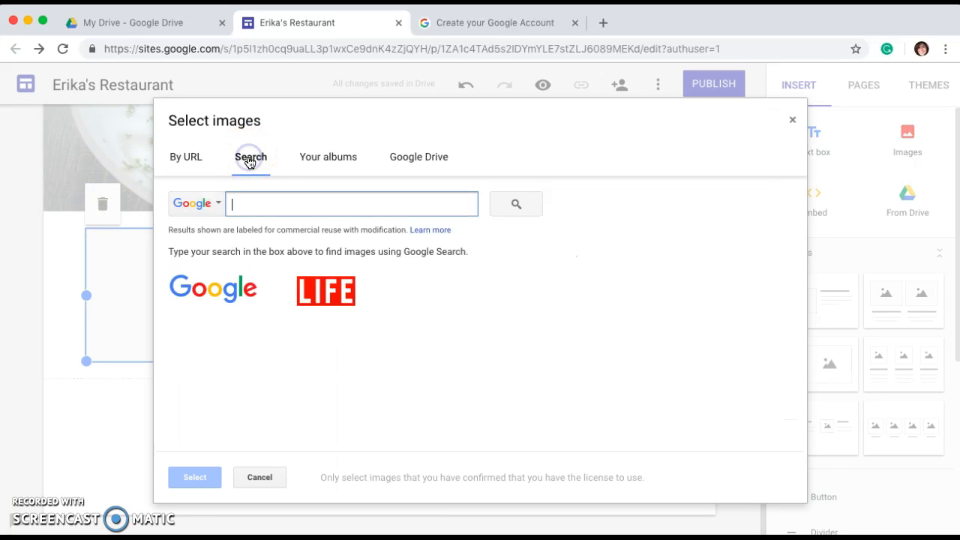
{"action": "left_click", "coordinate": [244, 203]}
{"action": "type", "text": "dessert"}
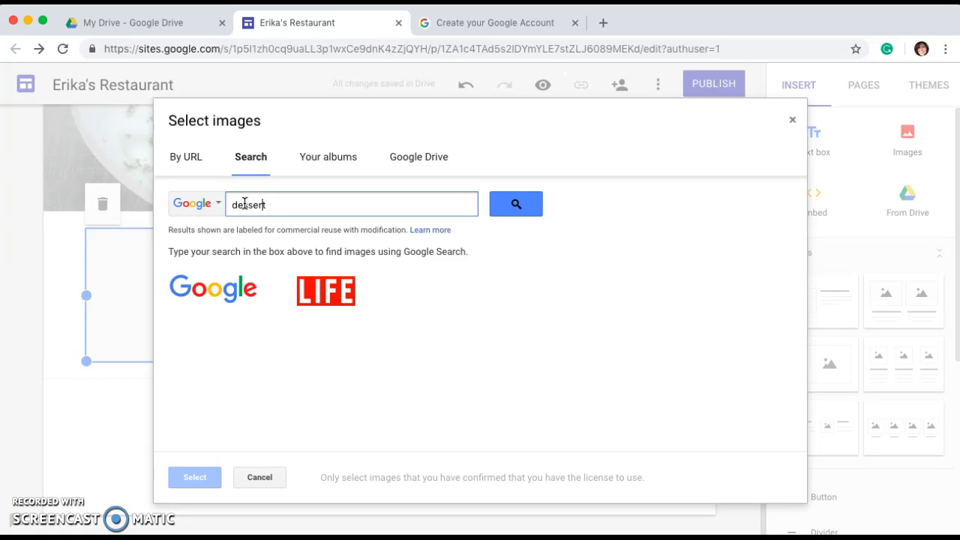
{"action": "type", "text": "gourmet"}
{"action": "left_click", "coordinate": [329, 206]}
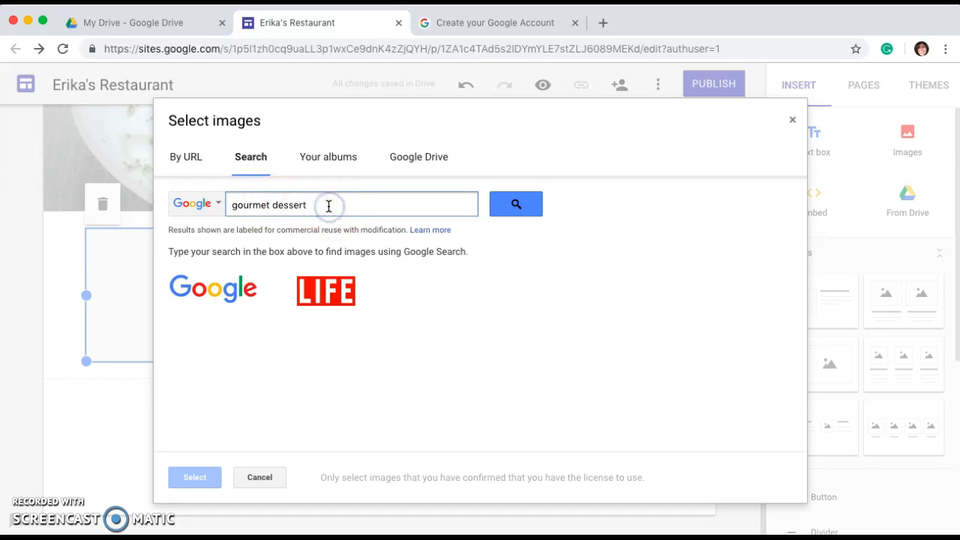
{"action": "key", "text": "Return"}
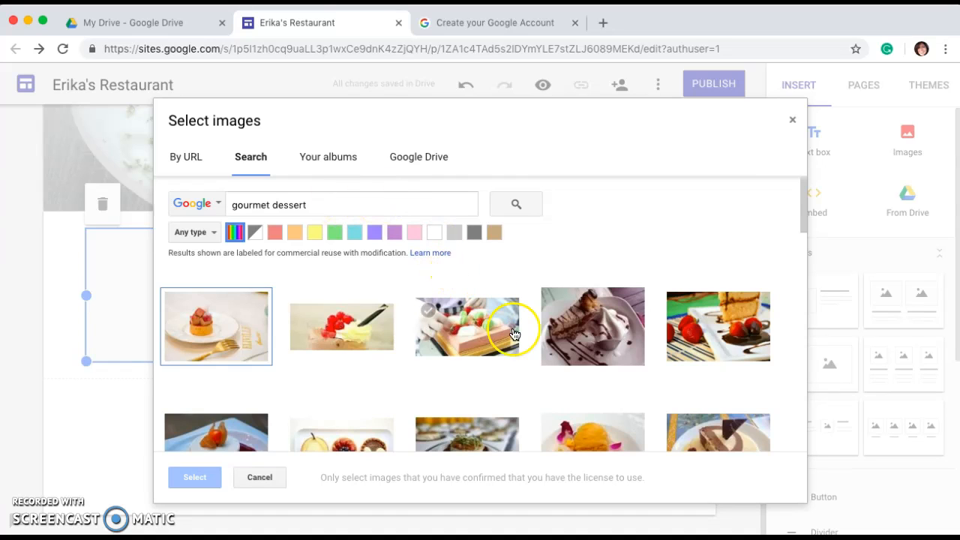
Fill the layout's image placeholder with the fruit-topped cheesecake photo on a silver plate from the dessert search results
{"action": "scroll", "coordinate": [528, 355], "scroll_direction": "down", "scroll_amount": 2}
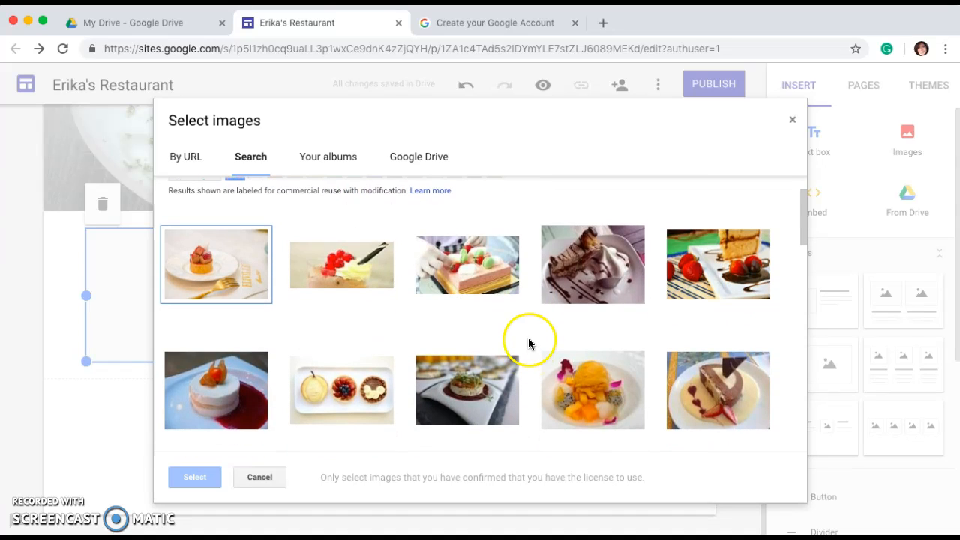
{"action": "scroll", "coordinate": [530, 311], "scroll_direction": "down", "scroll_amount": 1}
{"action": "scroll", "coordinate": [530, 311], "scroll_direction": "down", "scroll_amount": 5}
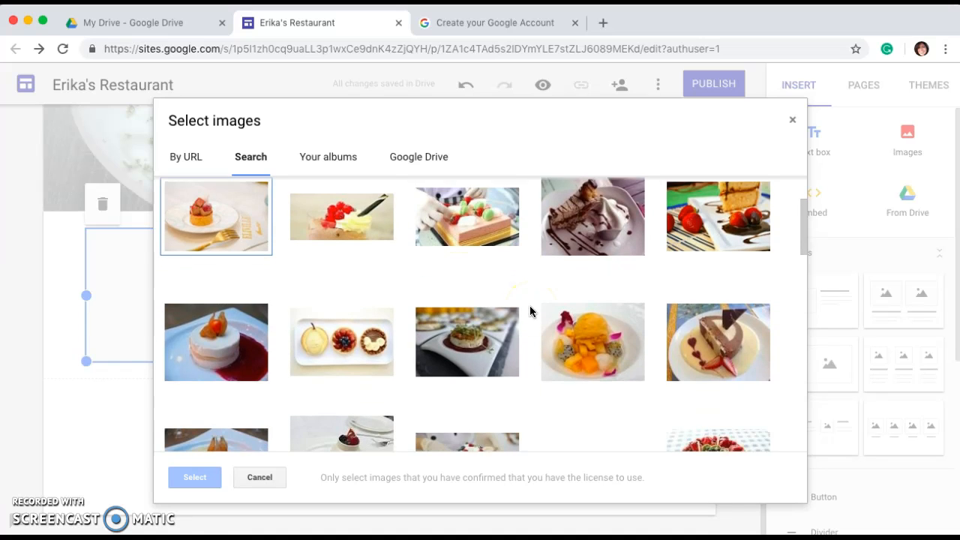
{"action": "scroll", "coordinate": [531, 311], "scroll_direction": "down", "scroll_amount": 1}
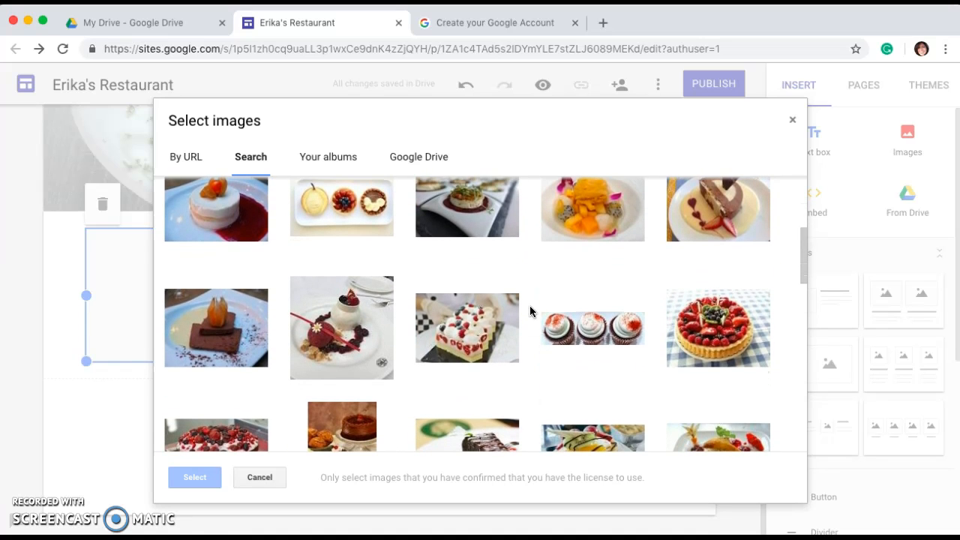
{"action": "scroll", "coordinate": [530, 311], "scroll_direction": "down", "scroll_amount": 3}
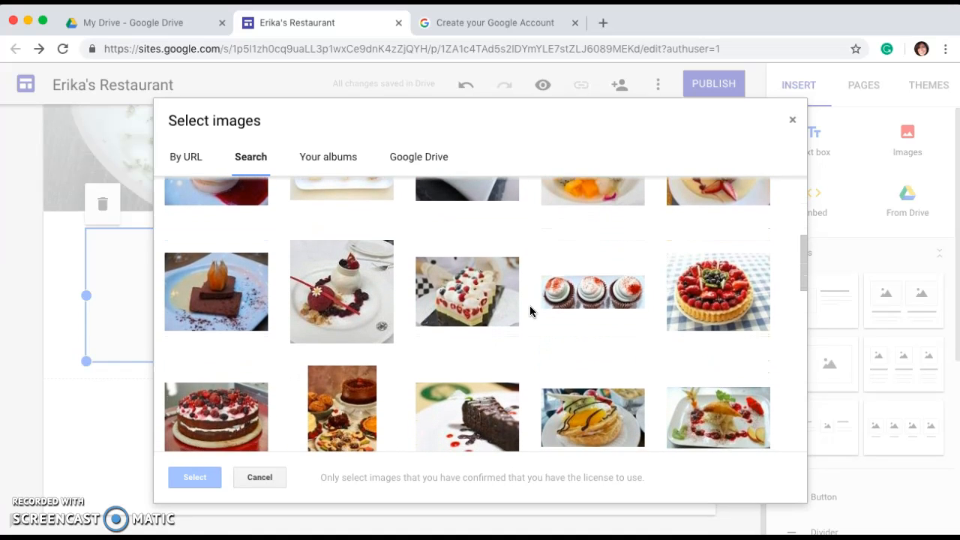
{"action": "scroll", "coordinate": [530, 311], "scroll_direction": "down", "scroll_amount": 3}
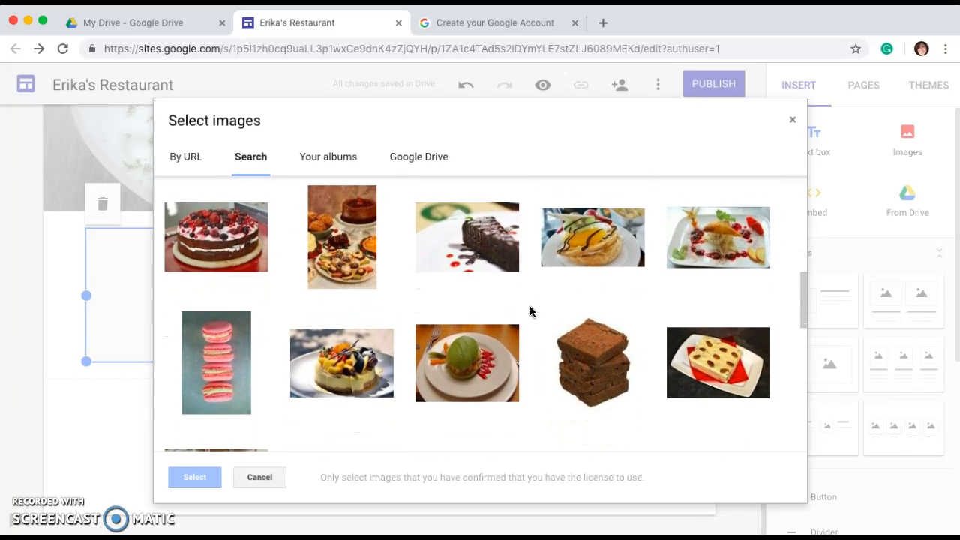
{"action": "scroll", "coordinate": [529, 311], "scroll_direction": "down", "scroll_amount": 2}
{"action": "left_click", "coordinate": [370, 301]}
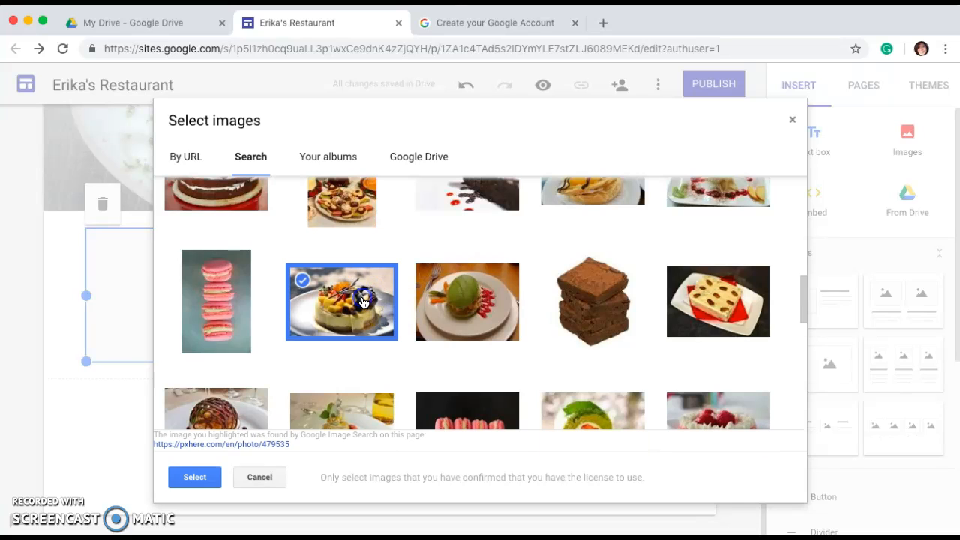
{"action": "left_click", "coordinate": [197, 478]}
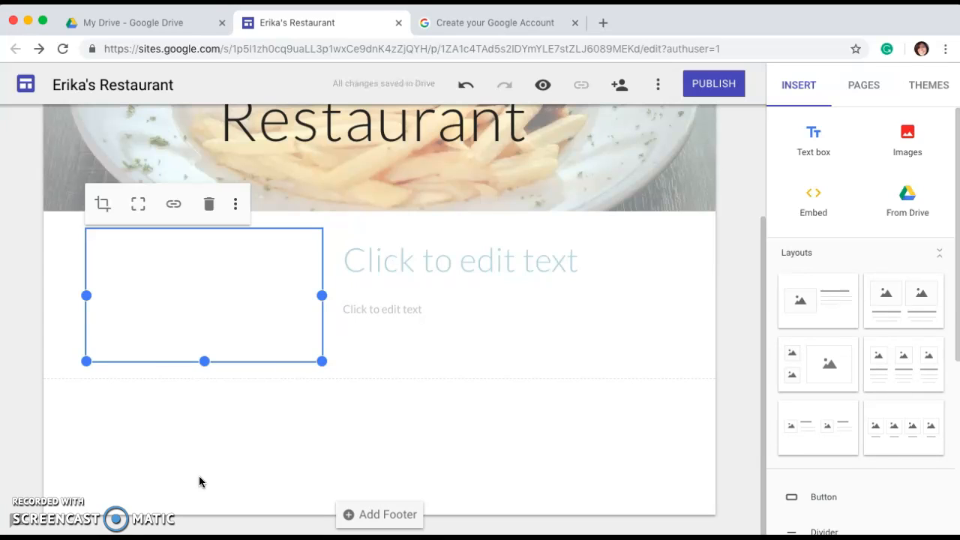
Enter "Welcome to my restaurant where everything is tasty!" as the heading beside the dessert photo
{"action": "left_click", "coordinate": [417, 268]}
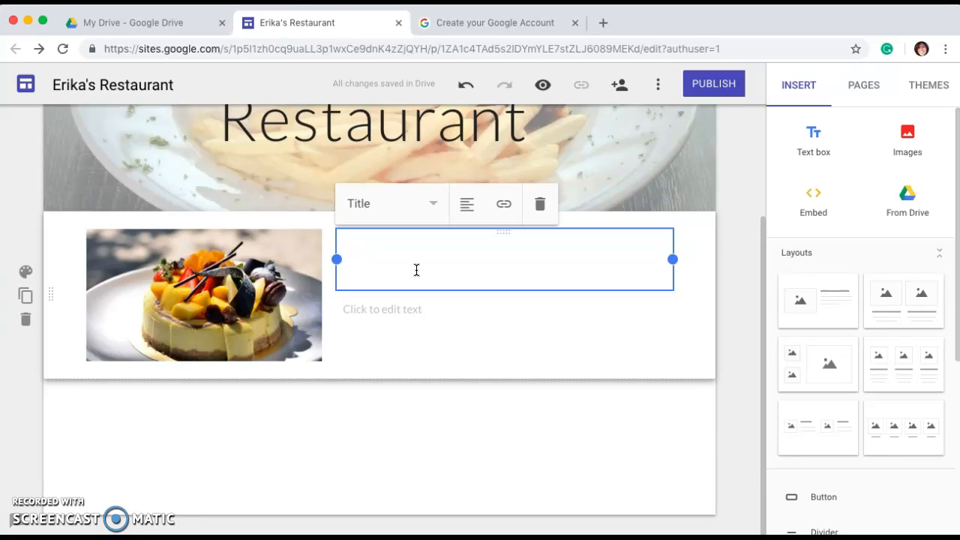
{"action": "type", "text": "Welco"}
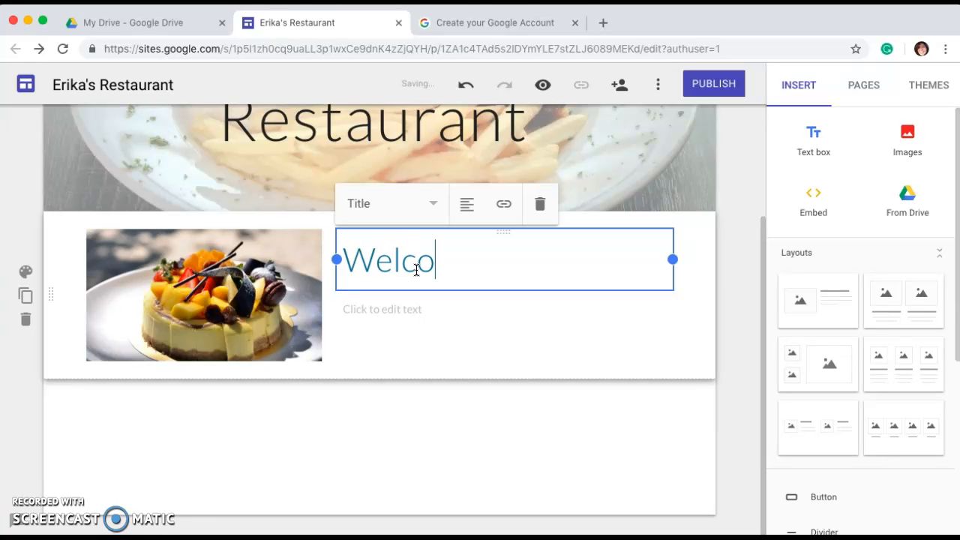
{"action": "type", "text": "me to"}
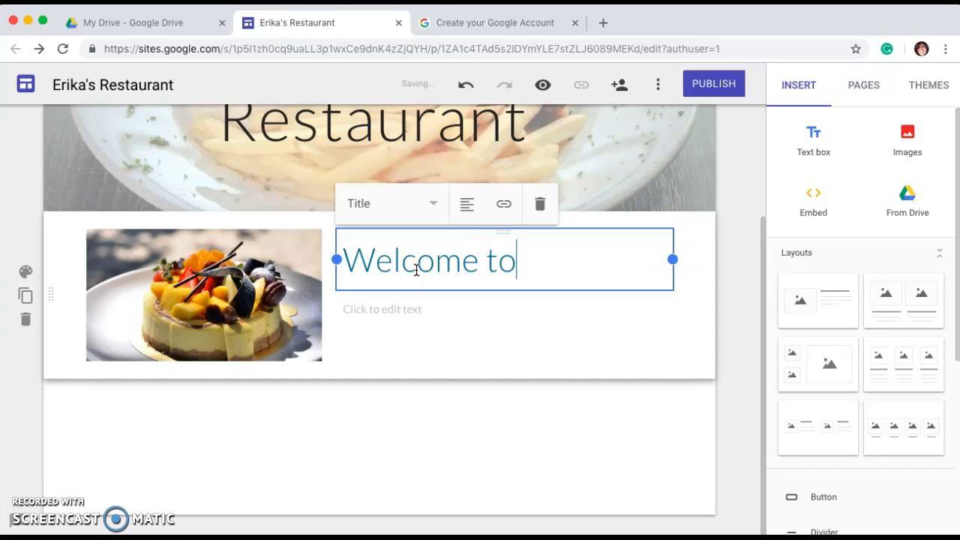
{"action": "type", "text": " my restaurant "}
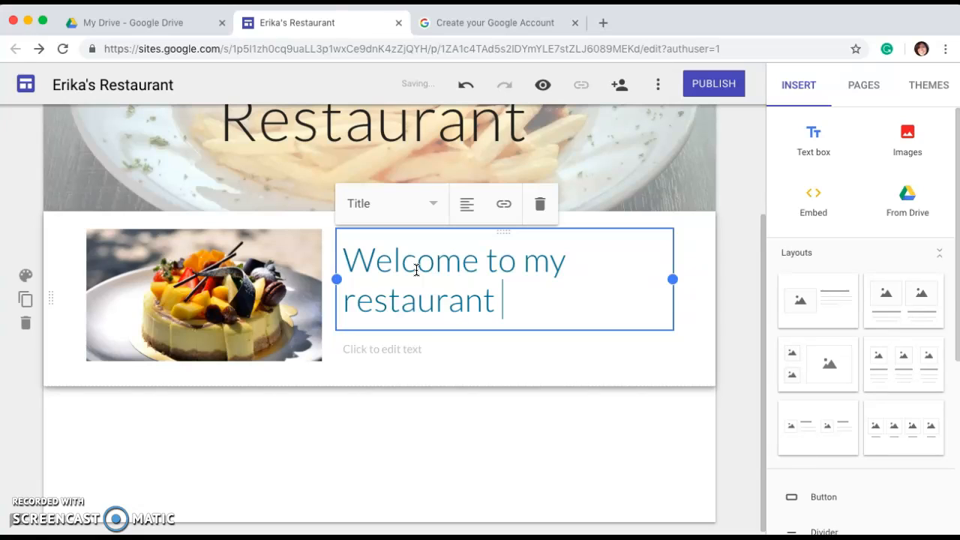
{"action": "type", "text": "where ever"}
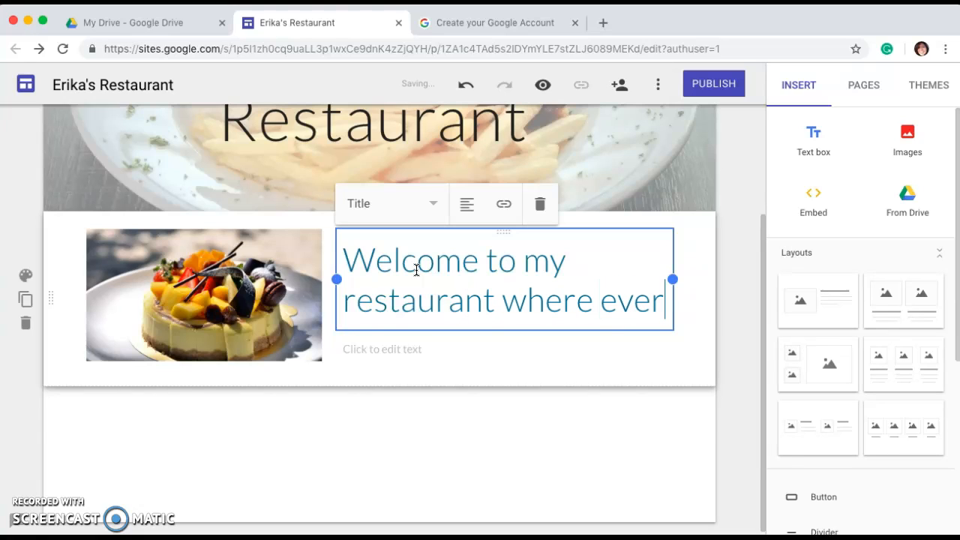
{"action": "type", "text": "ything is tasty!"}
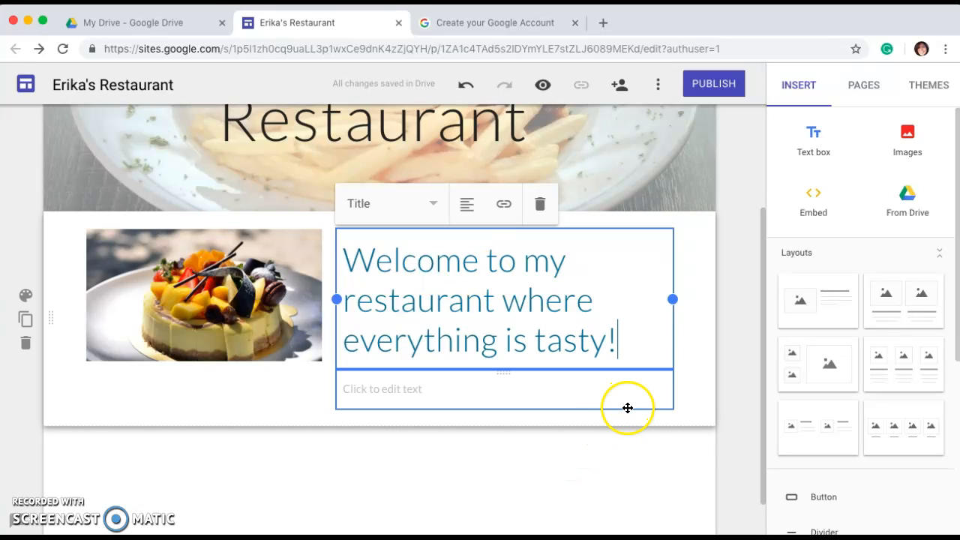
{"action": "left_click", "coordinate": [695, 412]}
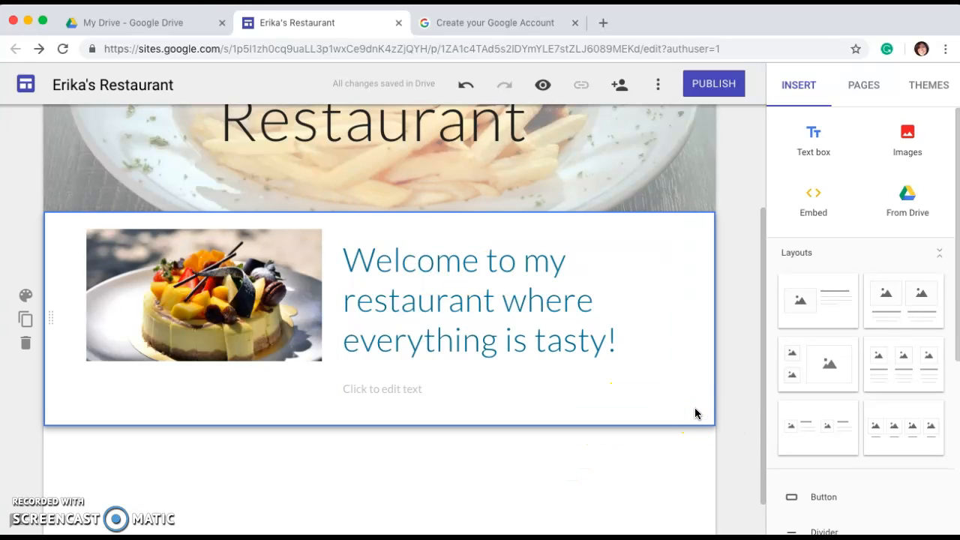
{"action": "scroll", "coordinate": [677, 379], "scroll_direction": "up", "scroll_amount": 3}
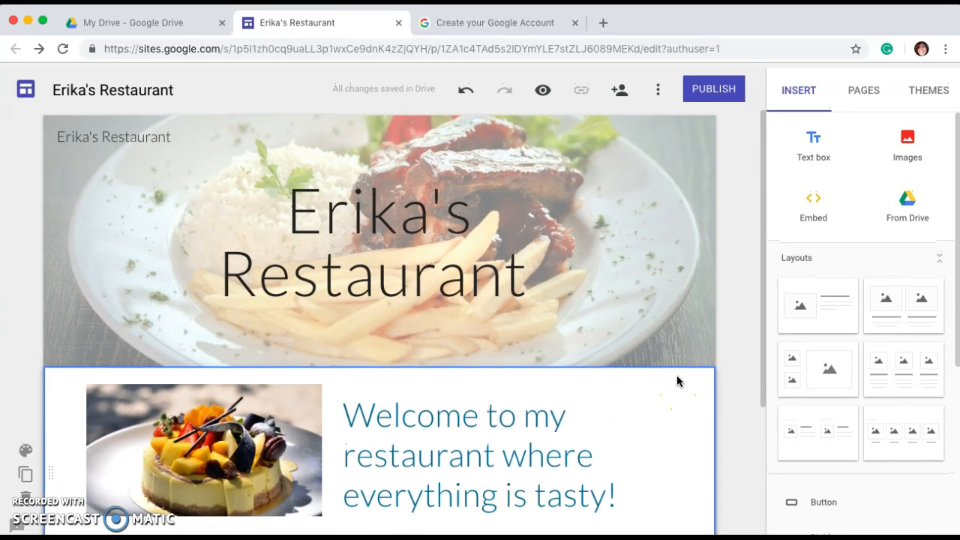
{"action": "left_click", "coordinate": [568, 178]}
{"action": "left_click", "coordinate": [639, 250]}
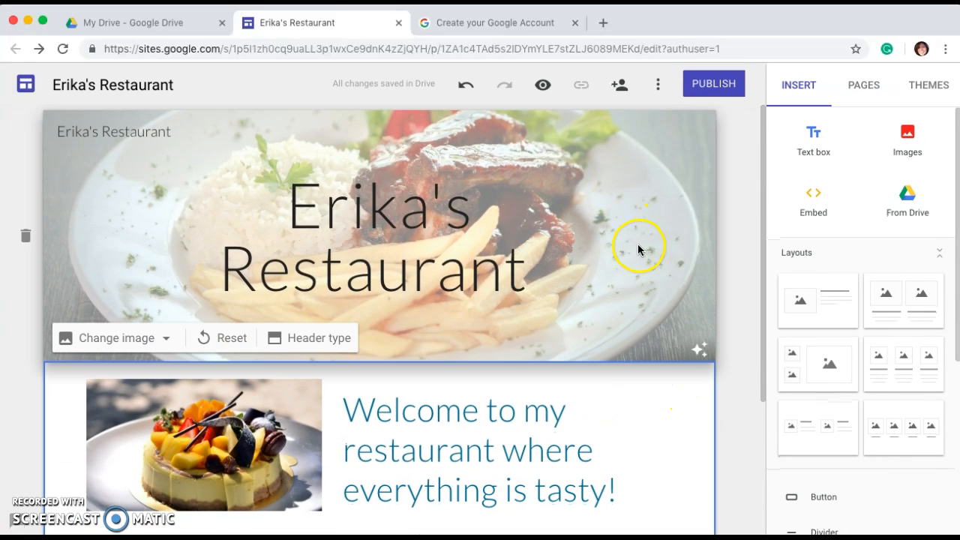
{"action": "left_click", "coordinate": [743, 182]}
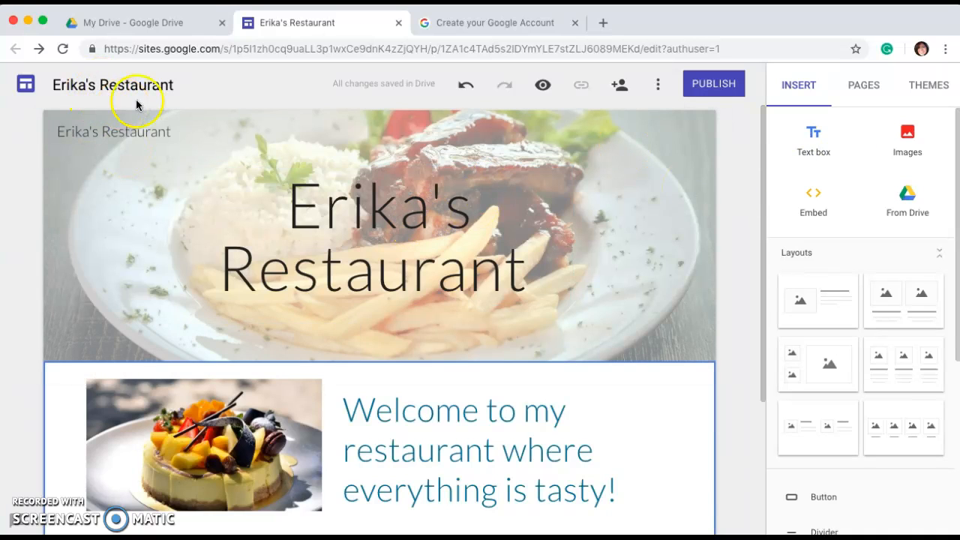
Add a new page named "History" to the site
{"action": "left_click", "coordinate": [867, 86]}
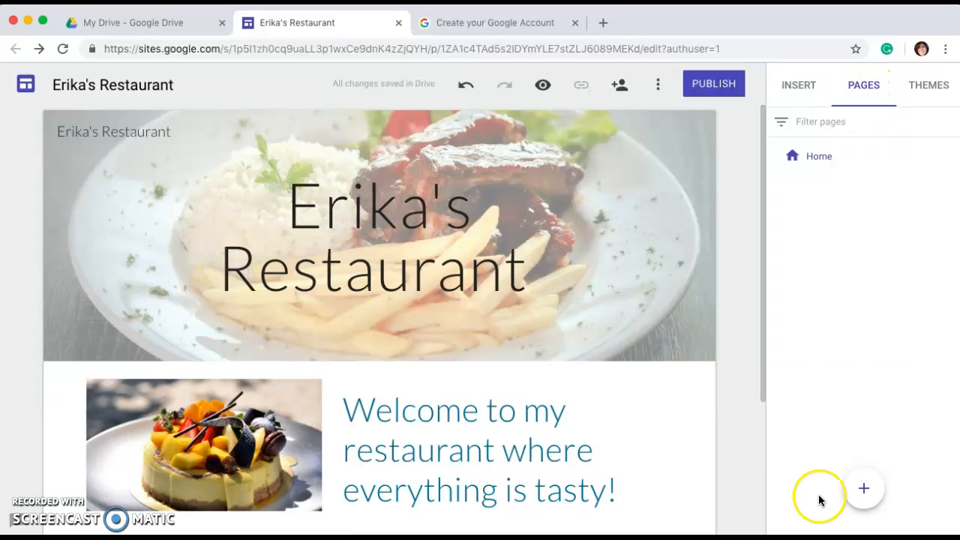
{"action": "mouse_move", "coordinate": [864, 491]}
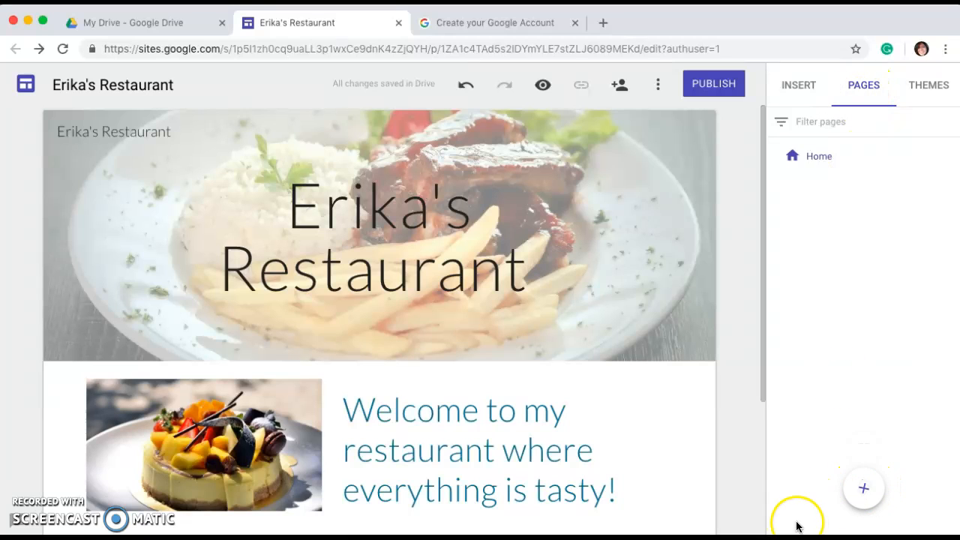
{"action": "left_click", "coordinate": [865, 490]}
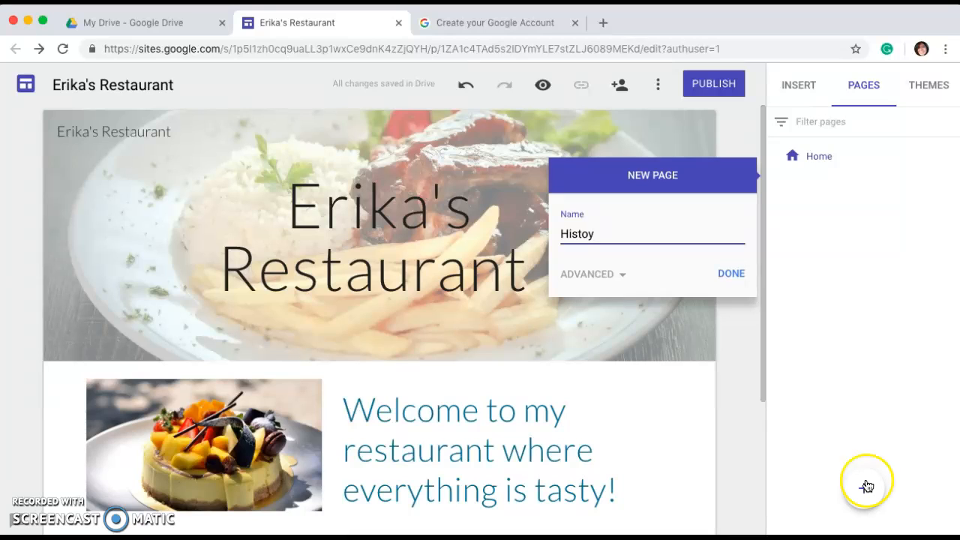
{"action": "left_click", "coordinate": [745, 273]}
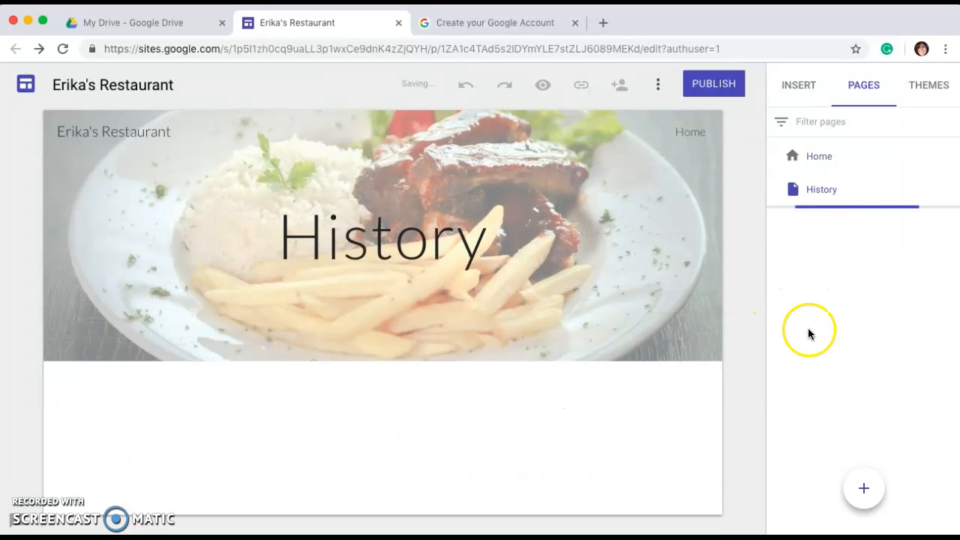
Add a new page named "Menu" to the site
{"action": "left_click", "coordinate": [864, 490]}
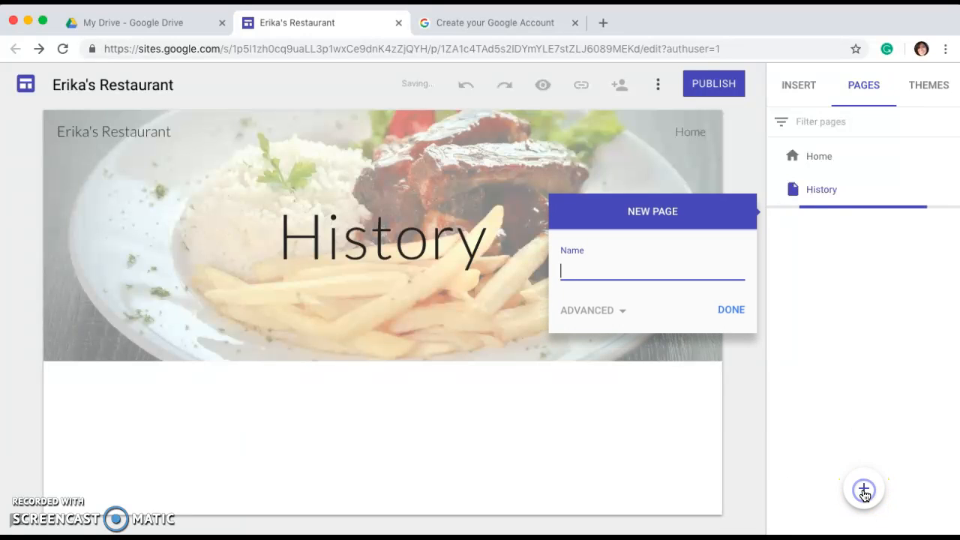
{"action": "type", "text": "Ma"}
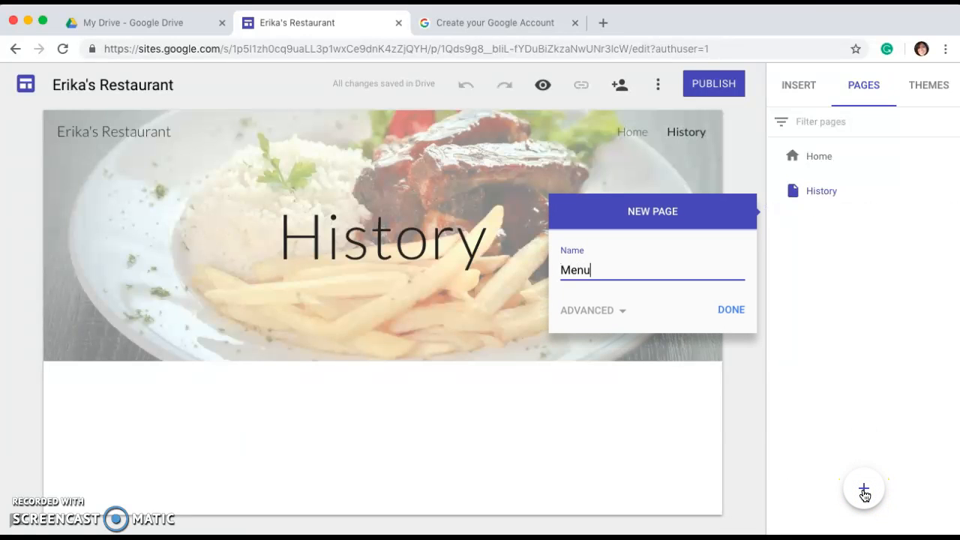
{"action": "left_click", "coordinate": [738, 310]}
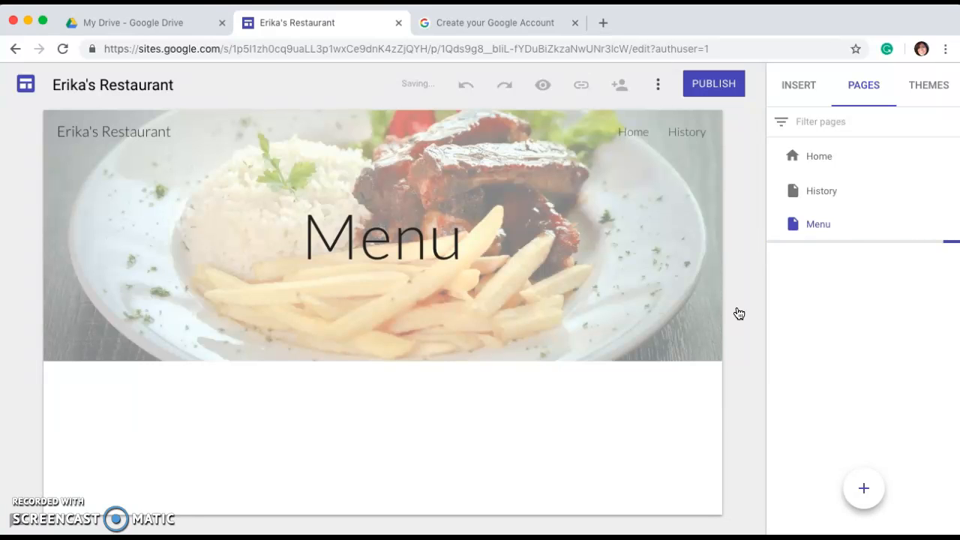
Add a new page named "Location & hours of operation" to the site
{"action": "left_click", "coordinate": [853, 414]}
{"action": "left_click", "coordinate": [863, 488]}
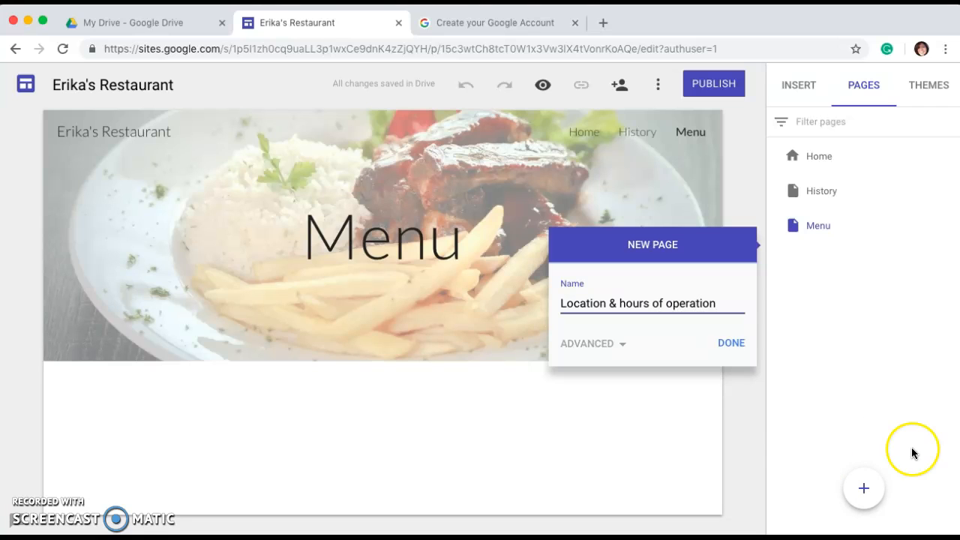
{"action": "left_click", "coordinate": [738, 348]}
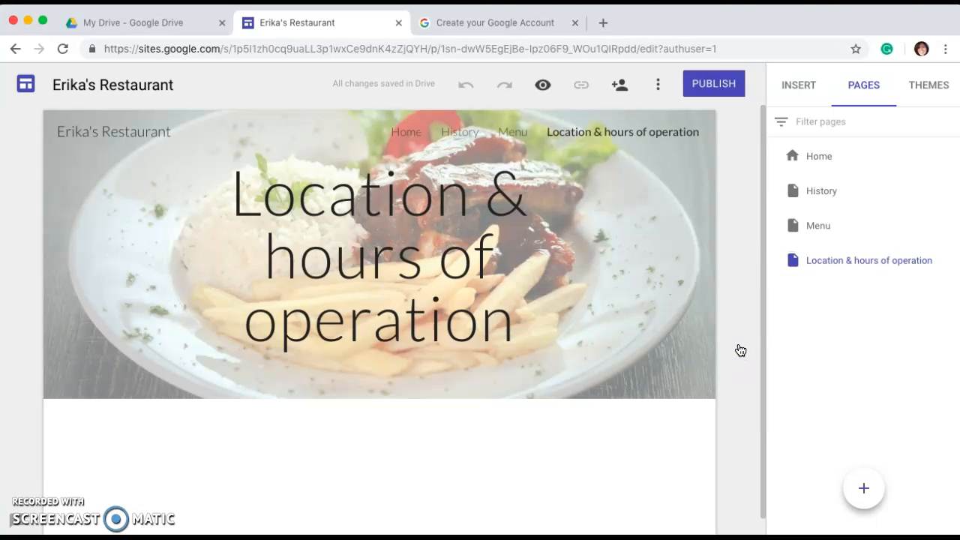
Add a new page named "Contact us" to the site
{"action": "left_click", "coordinate": [863, 493]}
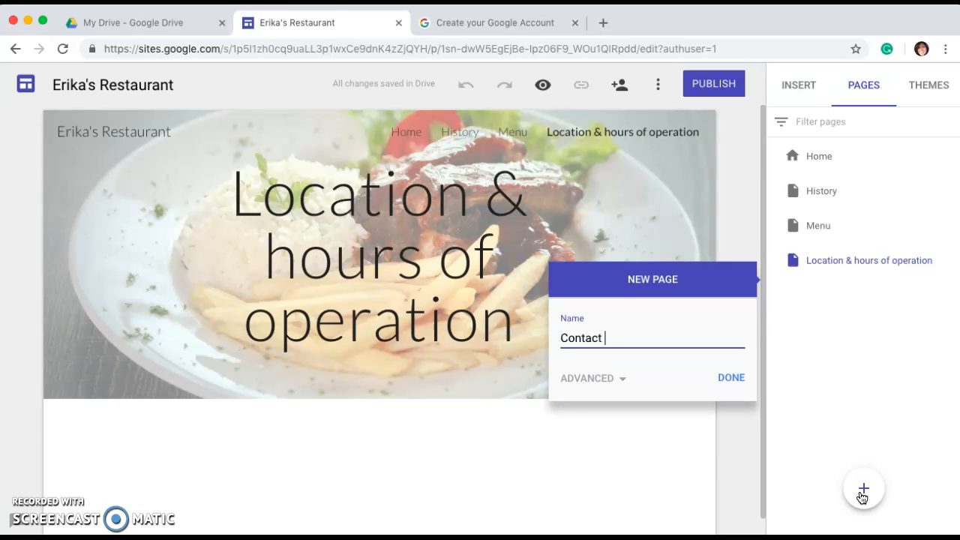
{"action": "type", "text": "Contact us"}
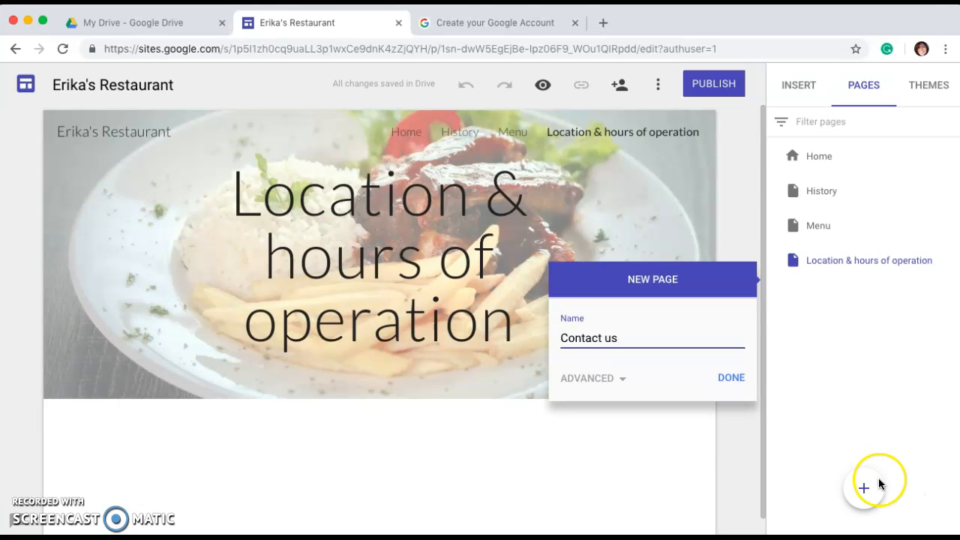
{"action": "left_click", "coordinate": [733, 379]}
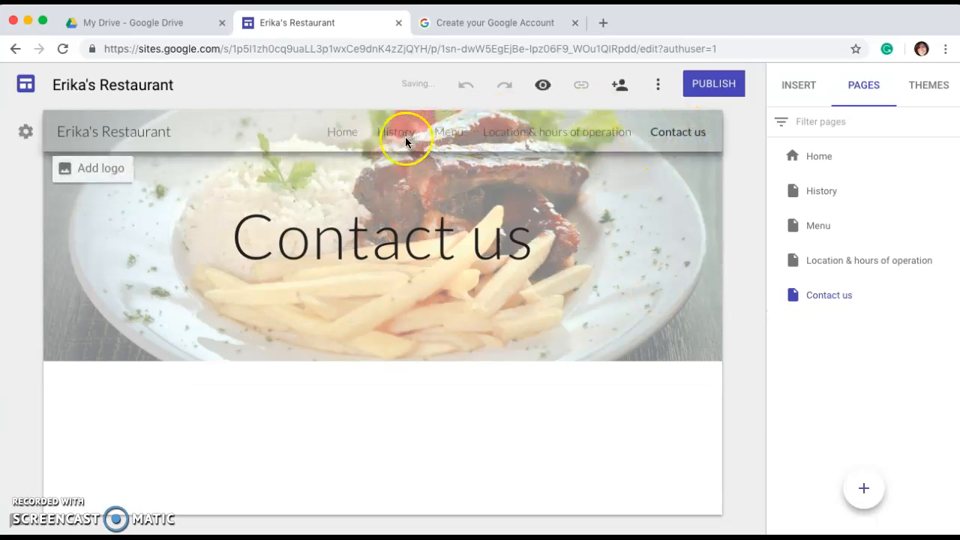
Check the site's navigation links by opening Home, History, Menu, Location & hours of operation, and Contact us, ending on the location page
{"action": "left_click", "coordinate": [338, 133]}
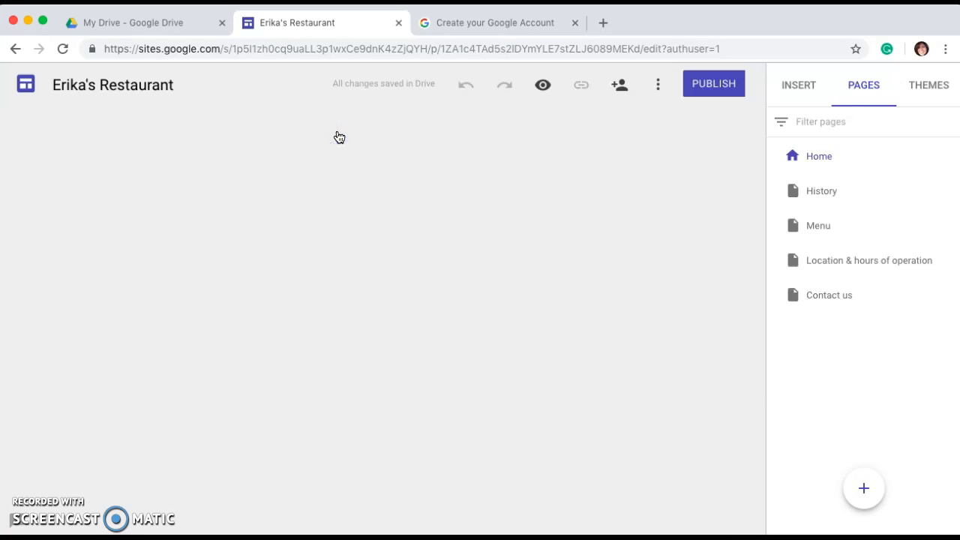
{"action": "left_click", "coordinate": [393, 133]}
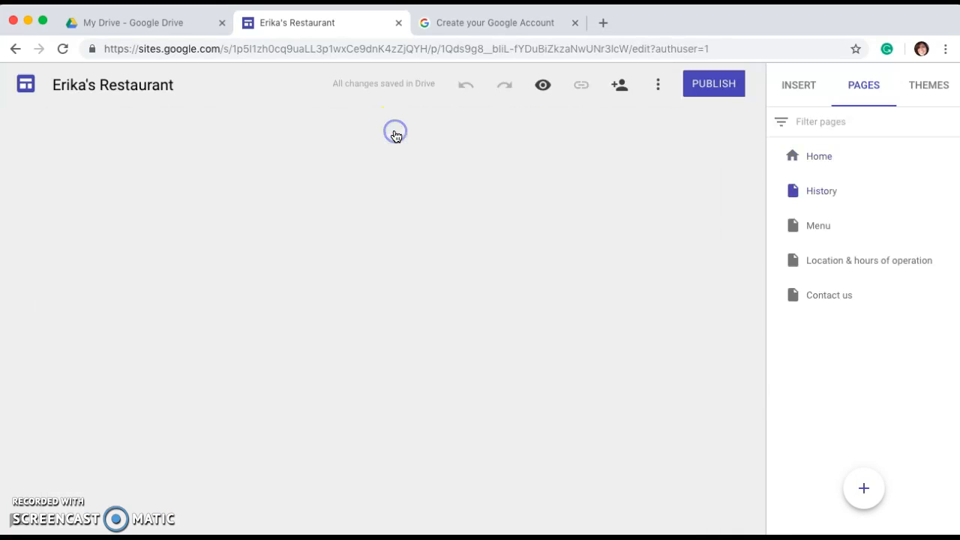
{"action": "left_click", "coordinate": [450, 133]}
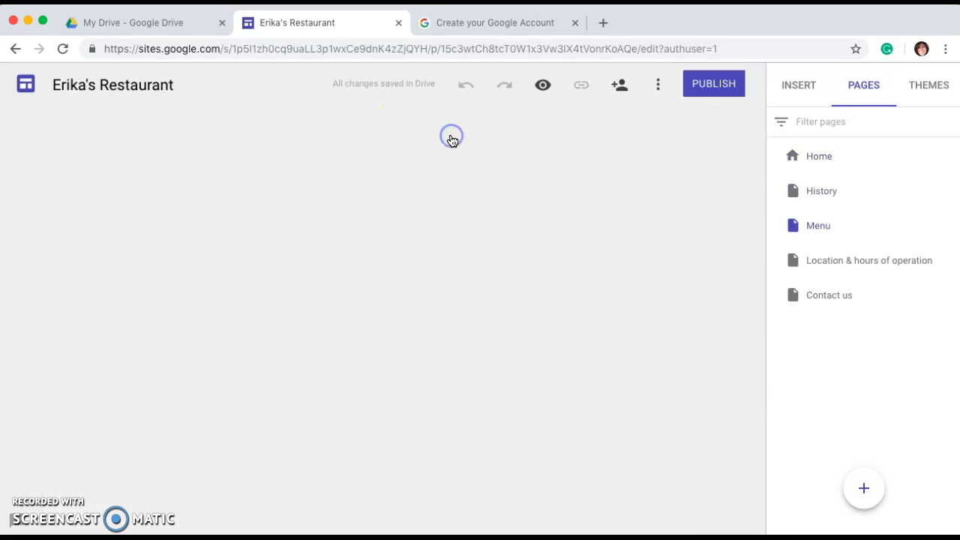
{"action": "left_click", "coordinate": [506, 135]}
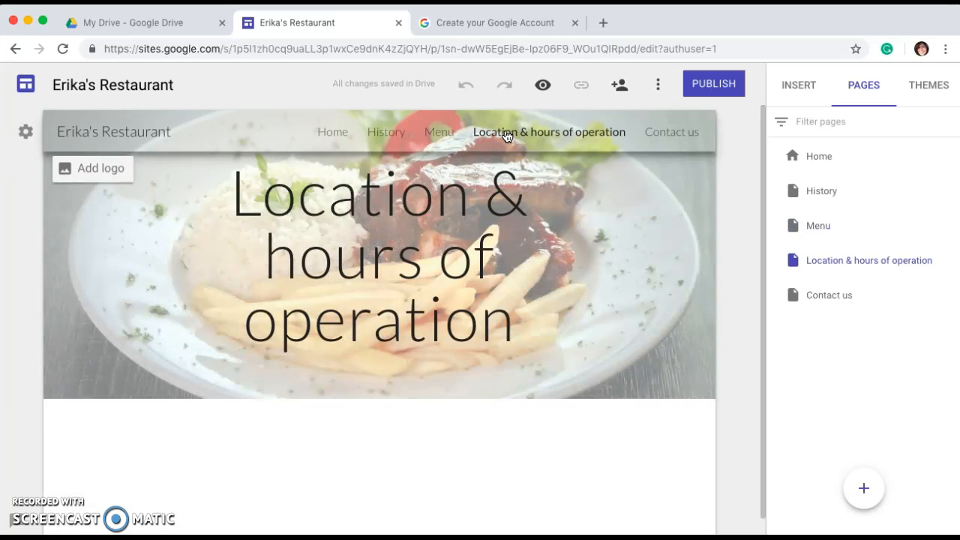
{"action": "left_click", "coordinate": [690, 134]}
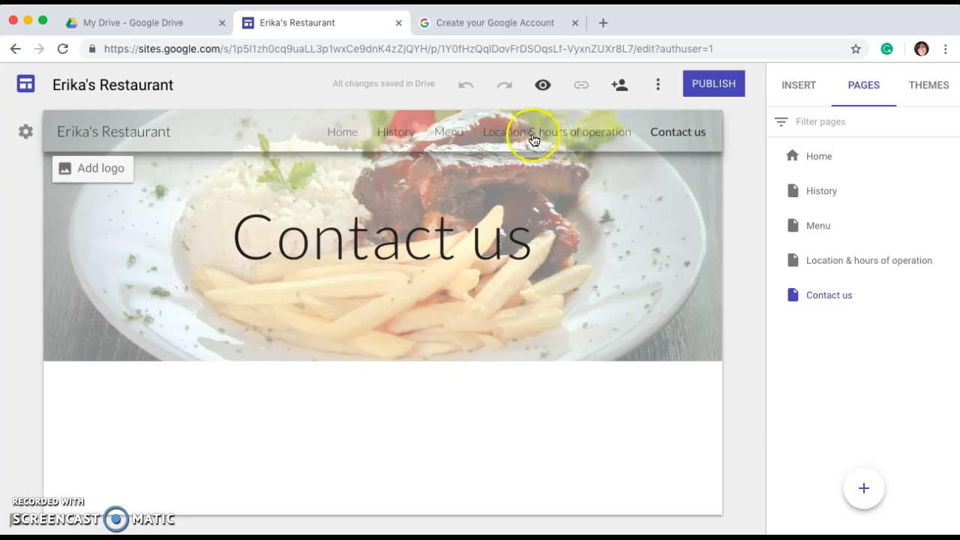
{"action": "left_click", "coordinate": [532, 135]}
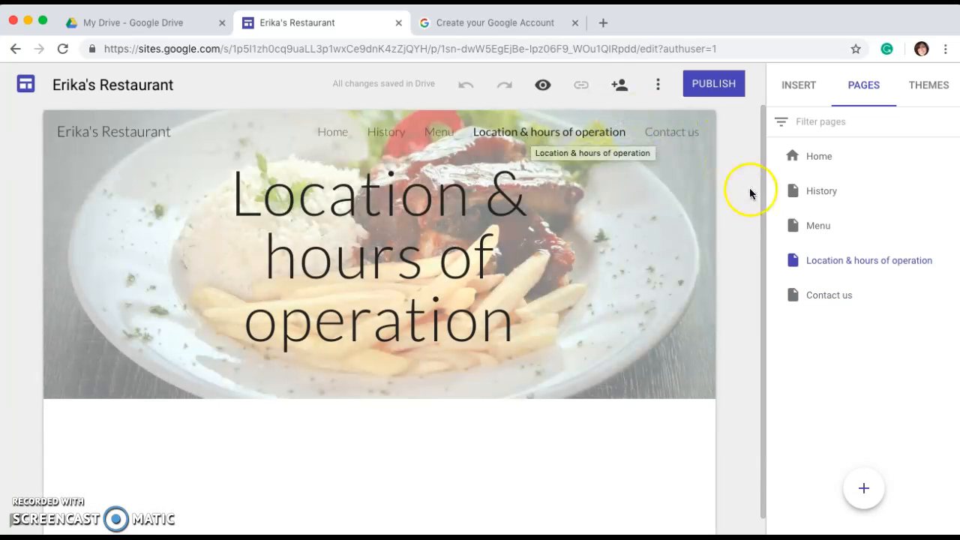
Add the single image-and-text layout below the location page header and open the map chooser for its image placeholder
{"action": "left_click", "coordinate": [802, 89]}
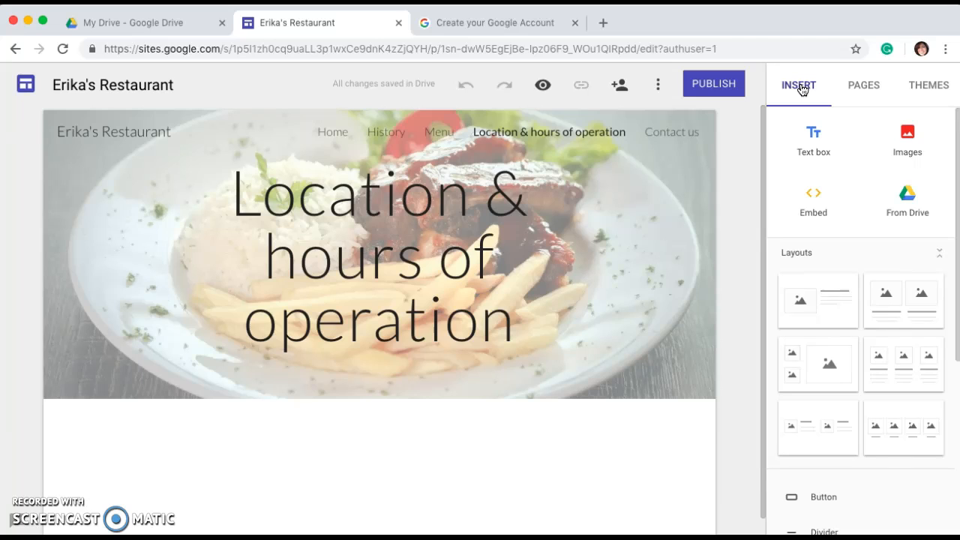
{"action": "left_click", "coordinate": [817, 301]}
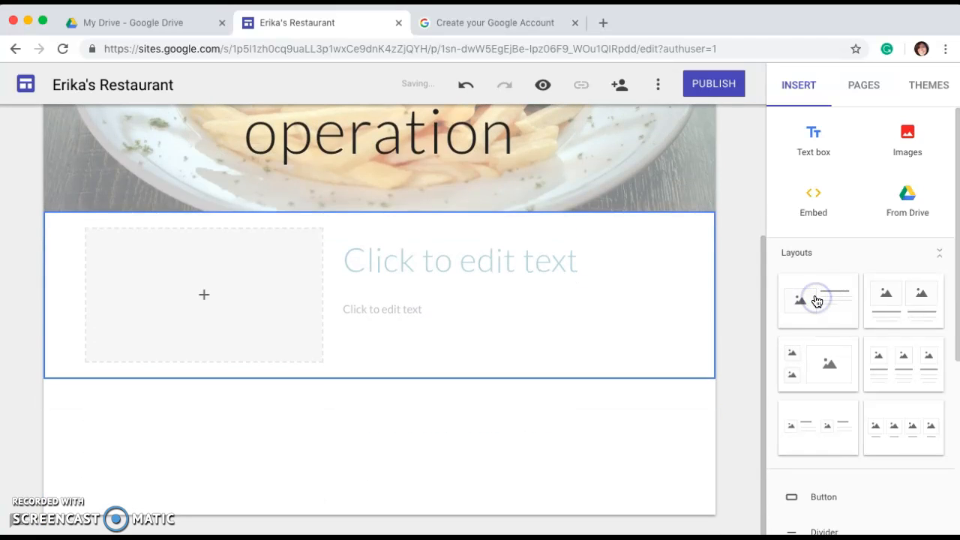
{"action": "left_click", "coordinate": [205, 297]}
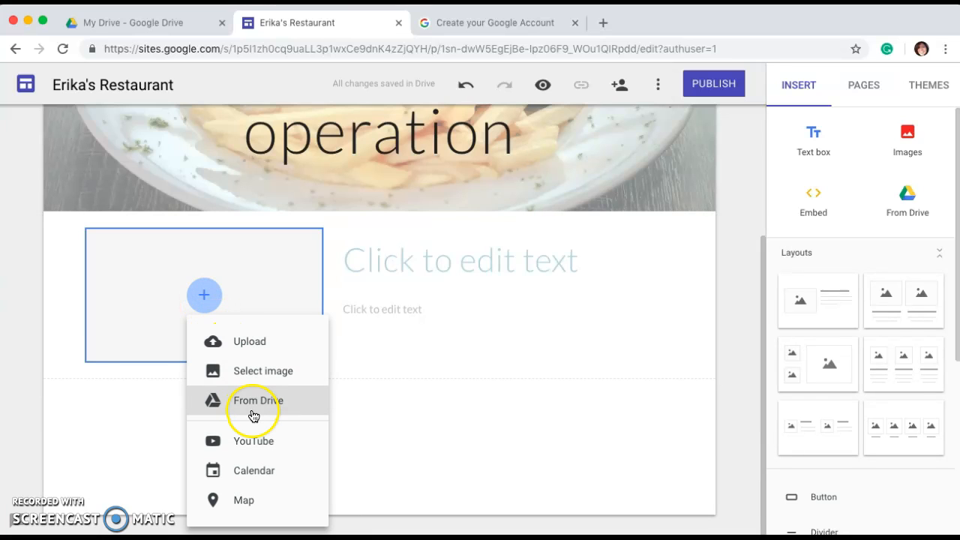
{"action": "left_click", "coordinate": [254, 501]}
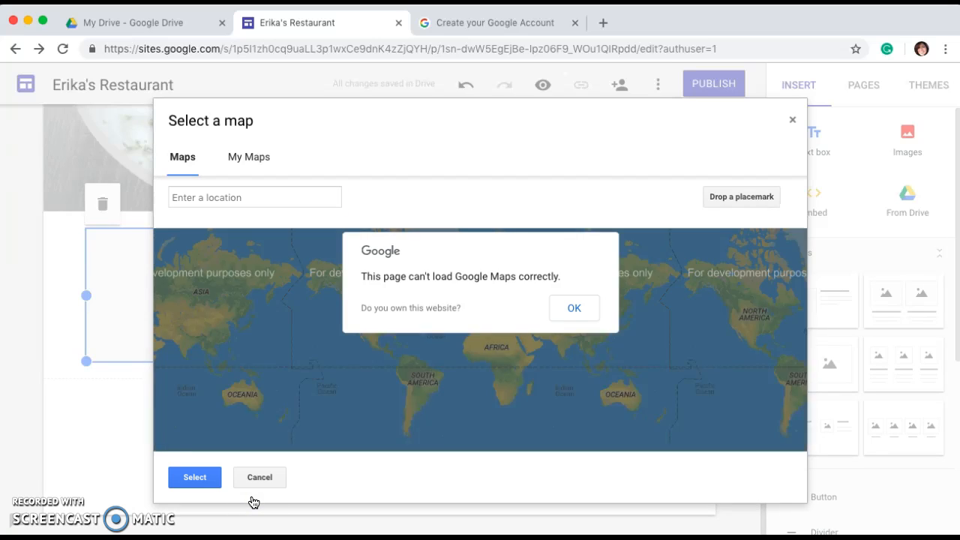
Search for "Chicago down town" in the map chooser and insert that map into the placeholder
{"action": "left_click", "coordinate": [570, 317]}
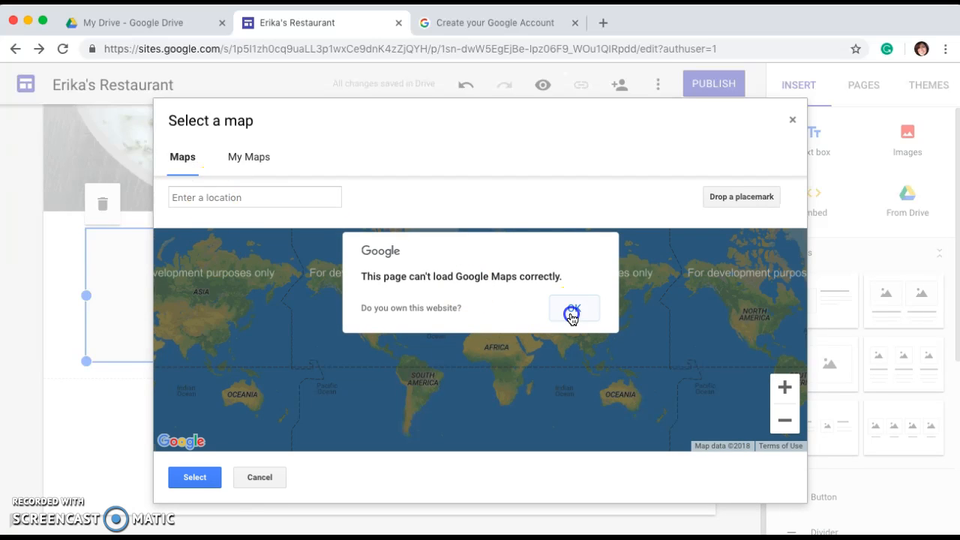
{"action": "left_click", "coordinate": [197, 197]}
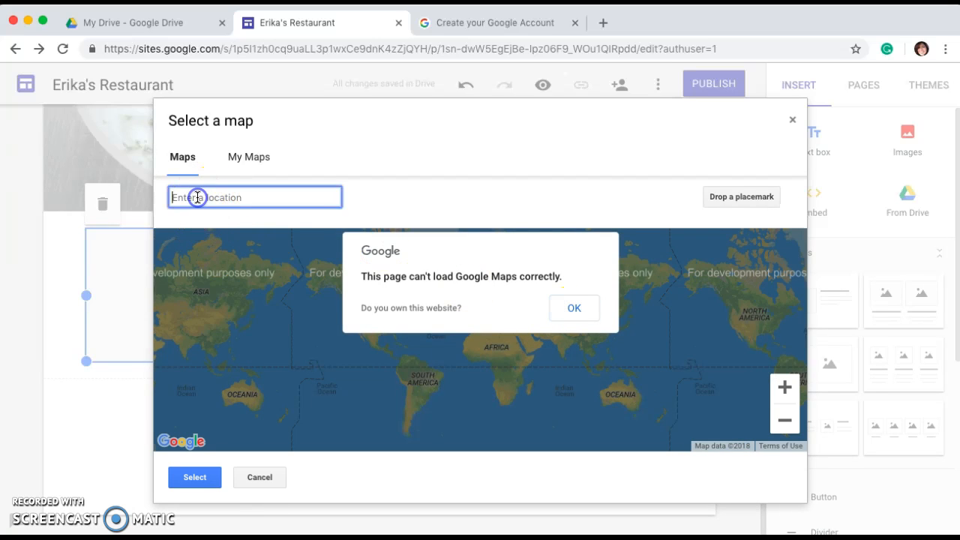
{"action": "type", "text": "cago down town"}
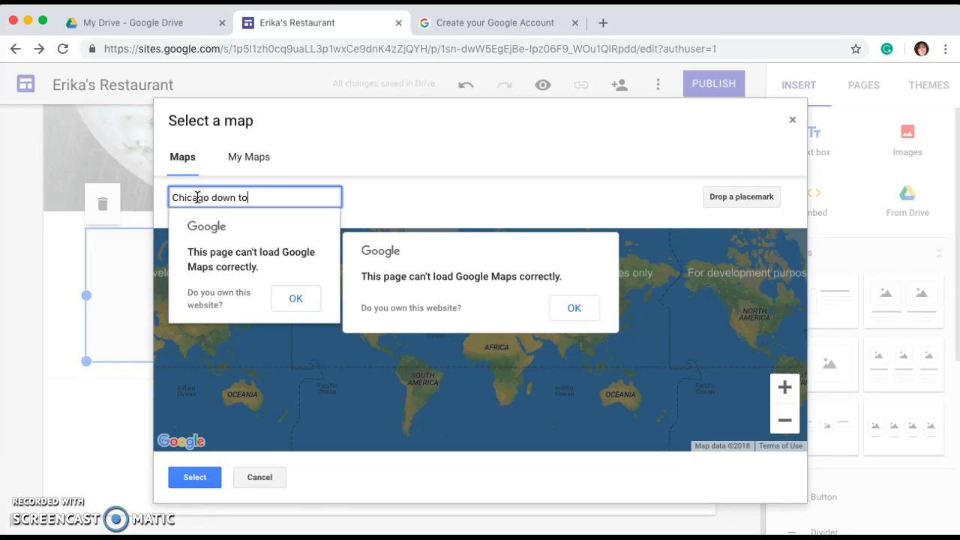
{"action": "left_click", "coordinate": [287, 299]}
{"action": "left_click", "coordinate": [570, 308]}
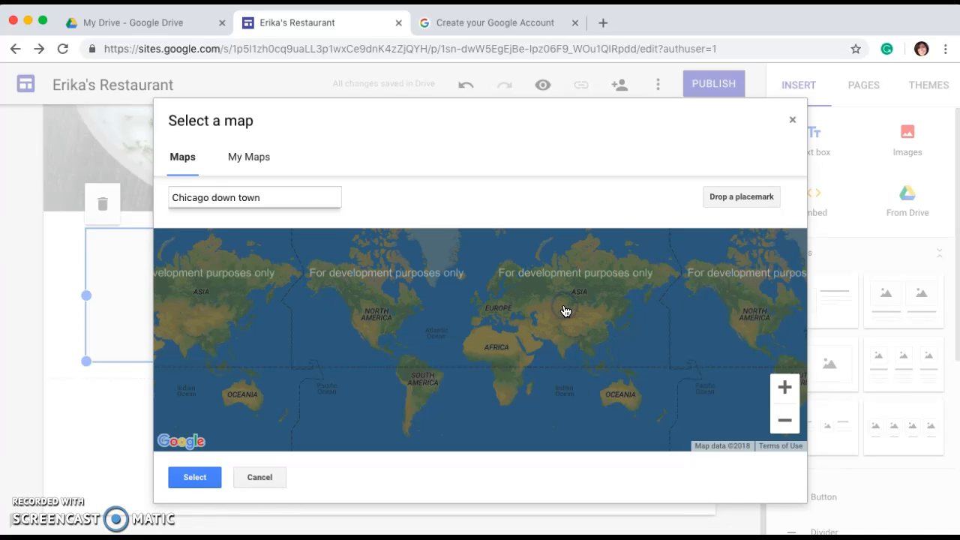
{"action": "left_click", "coordinate": [264, 197]}
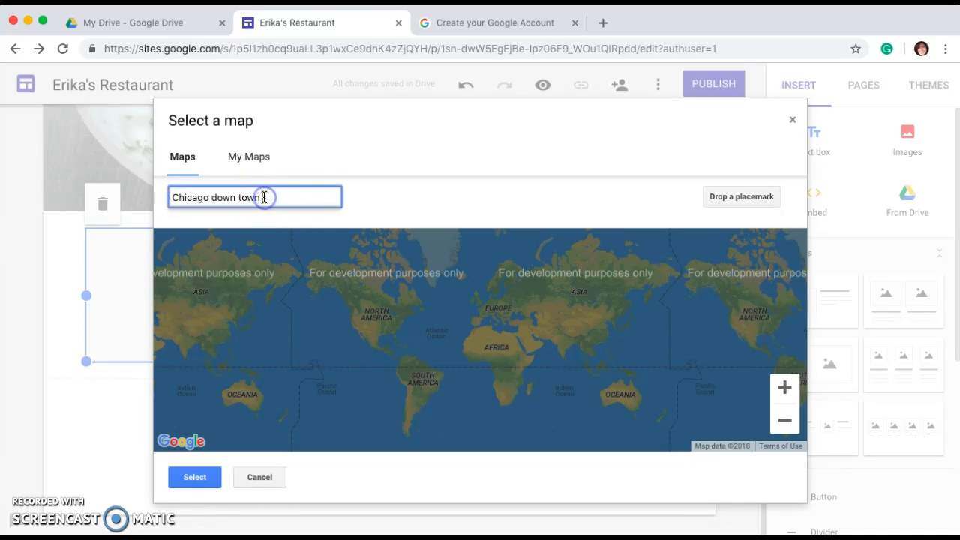
{"action": "key", "text": "Return"}
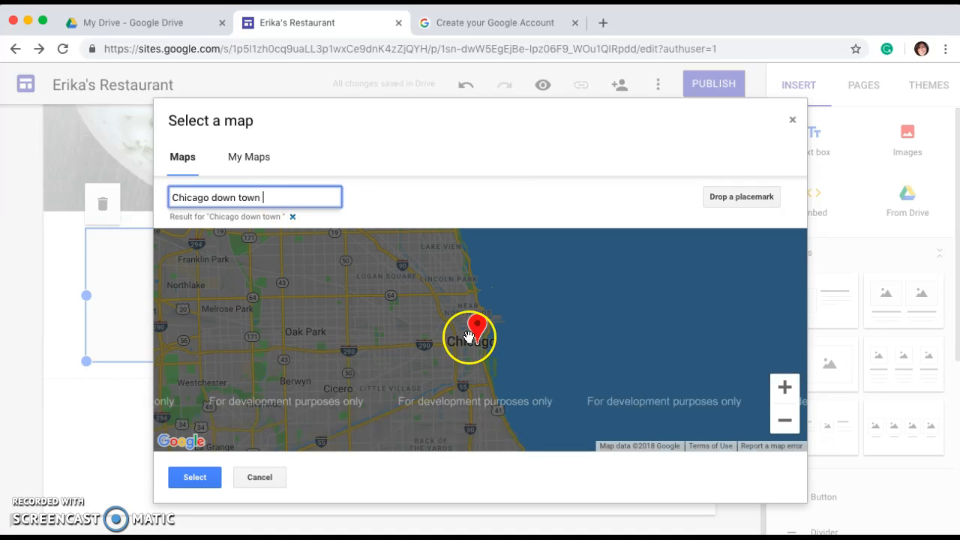
{"action": "left_click", "coordinate": [194, 477]}
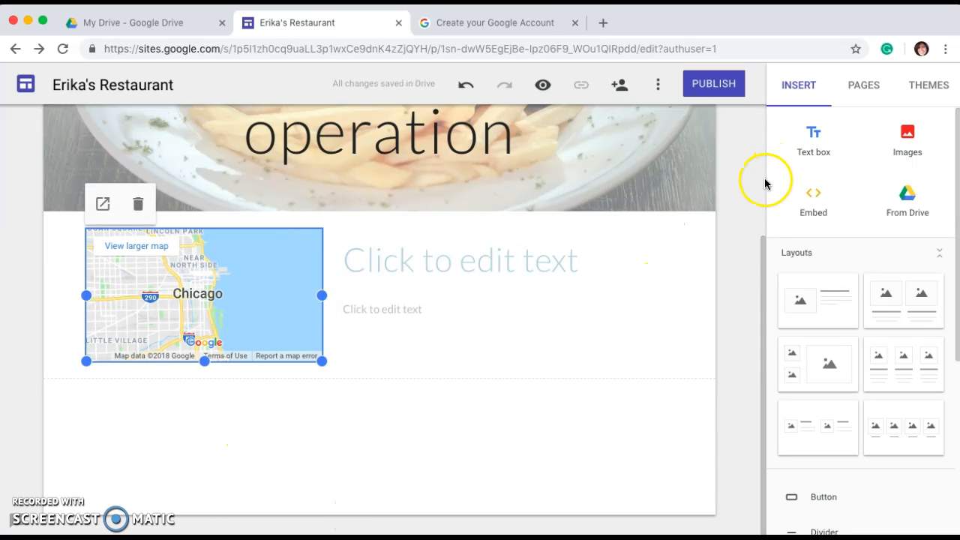
Enter "Hours of Operation" as the heading beside the map and start a new line below it
{"action": "left_click", "coordinate": [450, 277]}
{"action": "type", "text": "Hours of Operation"}
{"action": "key", "text": "Return"}
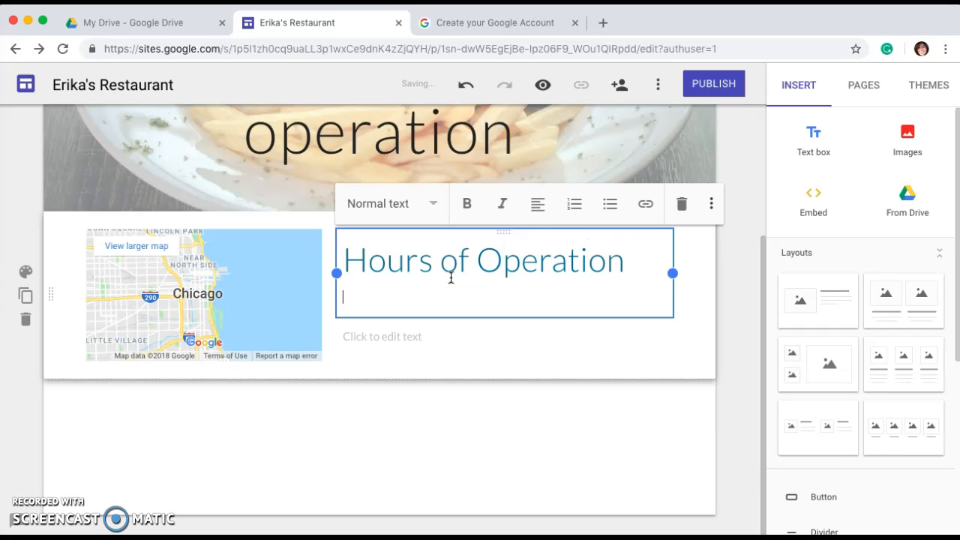
Add the normal-text line "Monday - Friday 10 am to 10 pm" below the Hours of Operation heading
{"action": "left_click", "coordinate": [433, 205]}
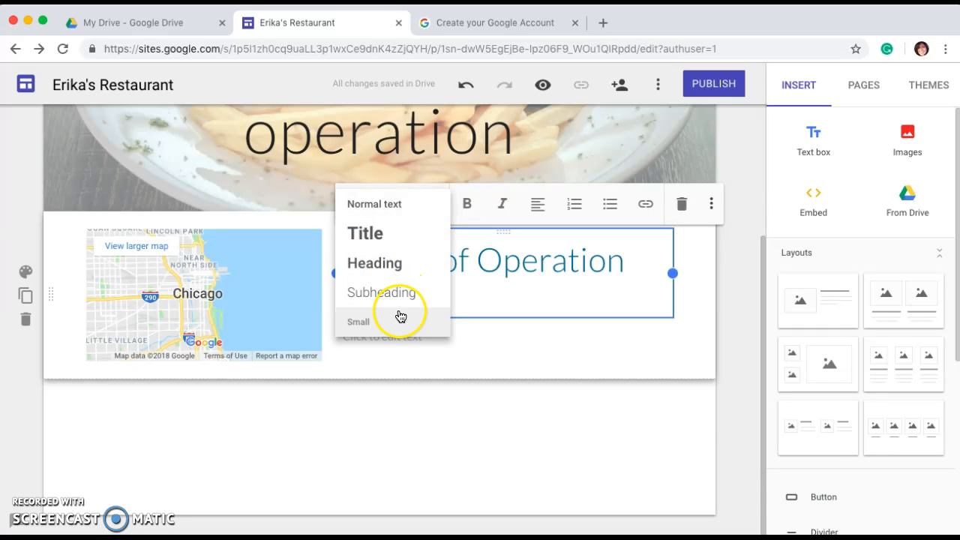
{"action": "left_click", "coordinate": [404, 209]}
{"action": "type", "text": "Monday"}
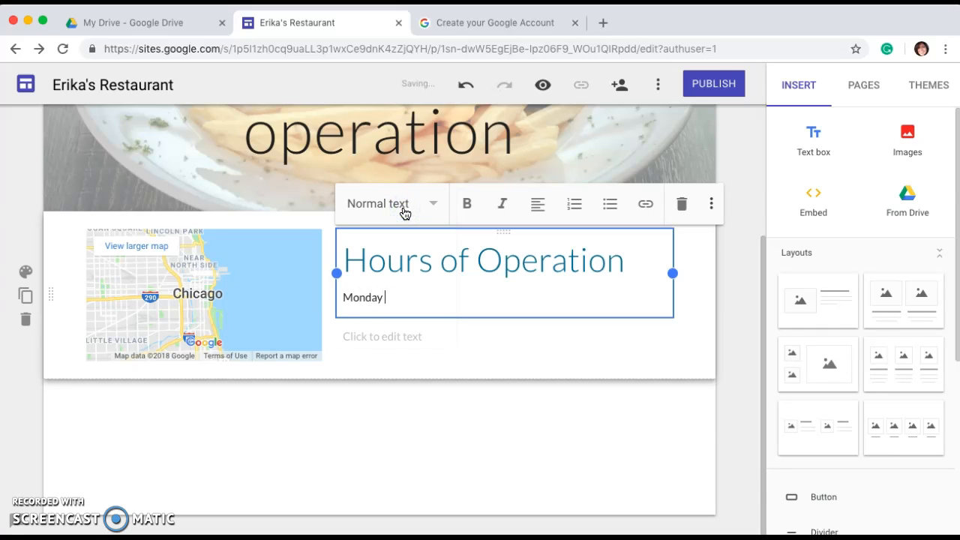
{"action": "type", "text": " - Friday"}
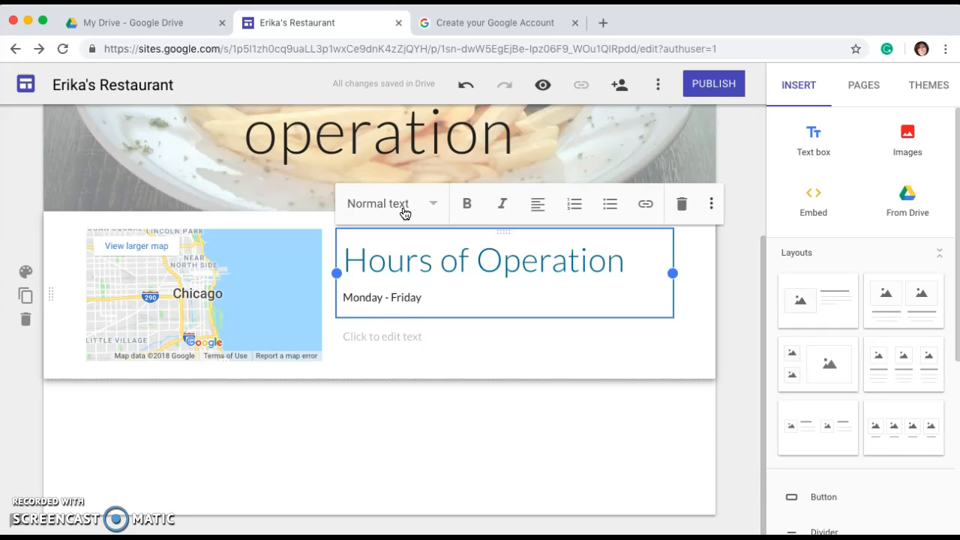
{"action": "type", "text": "1"}
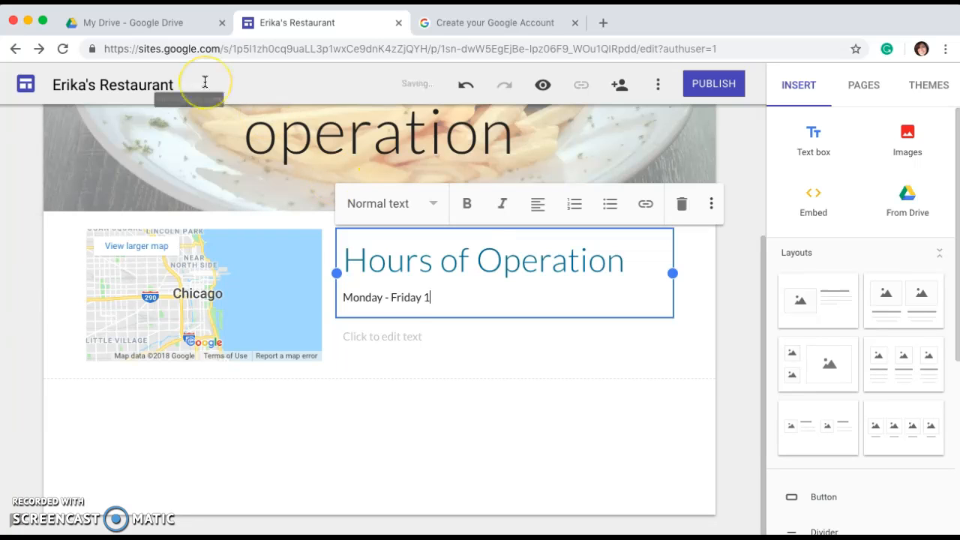
{"action": "type", "text": "0 a"}
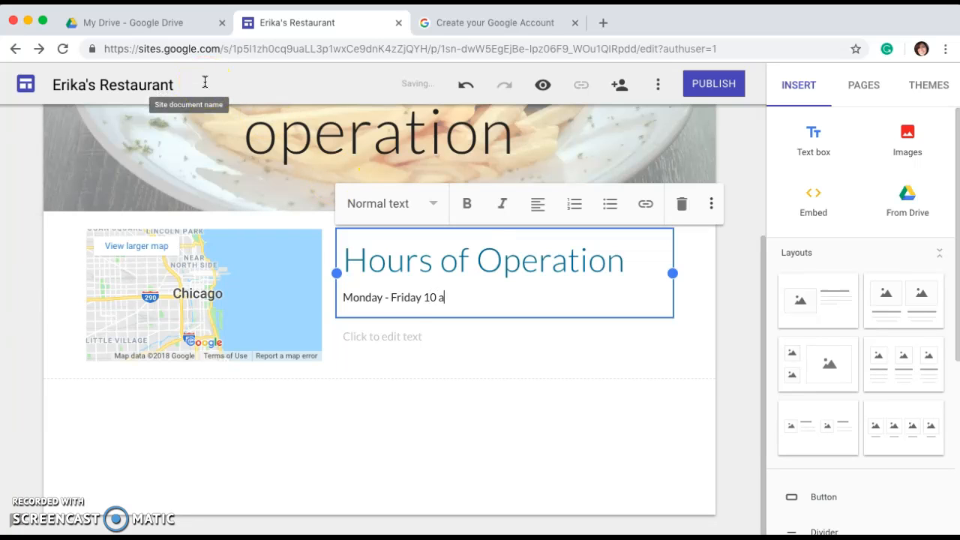
{"action": "type", "text": "m -"}
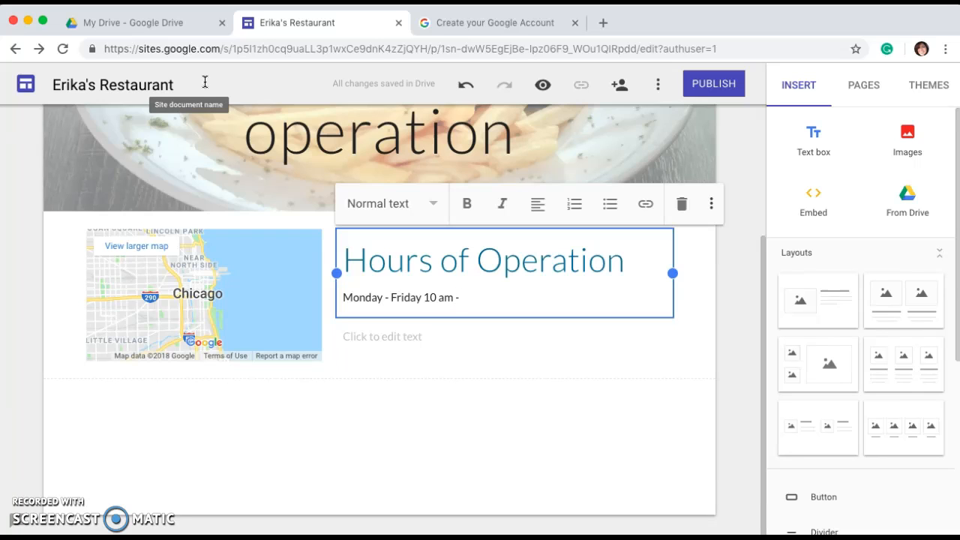
{"action": "key", "text": "BackSpace"}
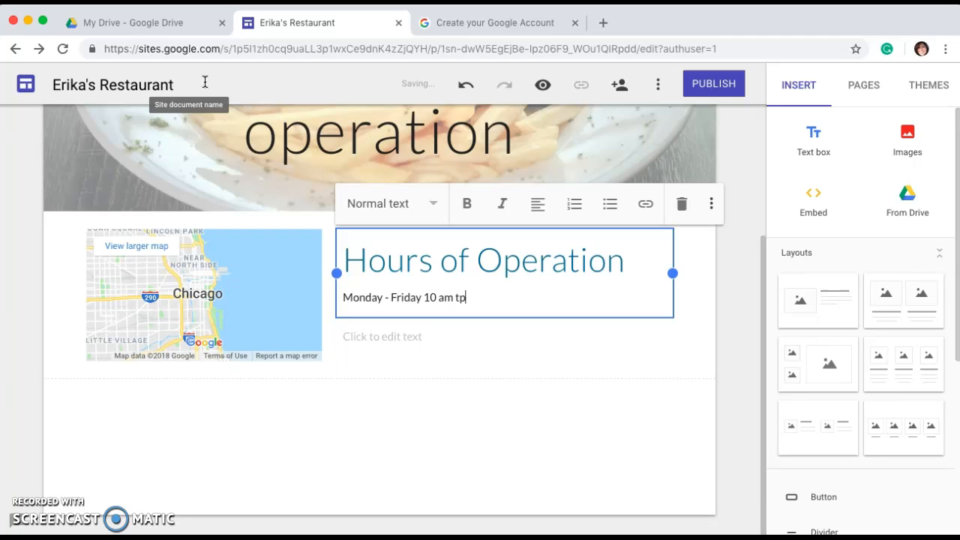
{"action": "type", "text": "to 10 pm"}
{"action": "key", "text": "Return"}
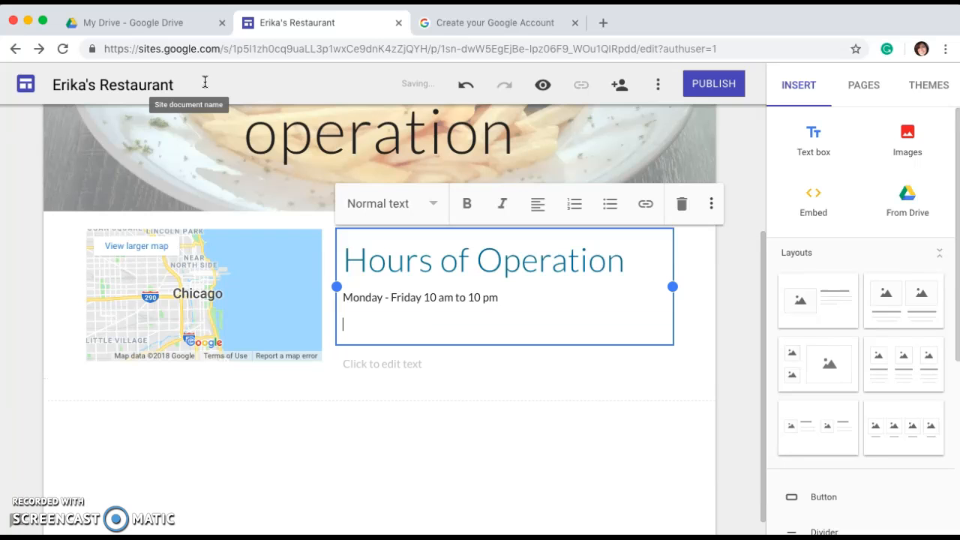
Add the lines "Saturdays 10 am to 11 pm" and "Sundays 10 am to 6 pm" below the weekday hours
{"action": "type", "text": "Saturdays 10 am t"}
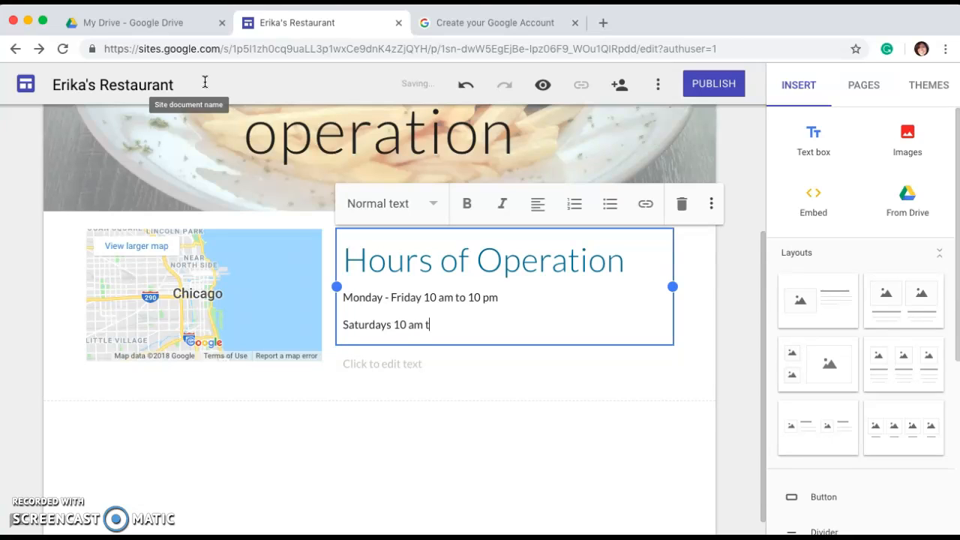
{"action": "type", "text": "o 11 pm"}
{"action": "key", "text": "Return"}
{"action": "type", "text": "Sundays"}
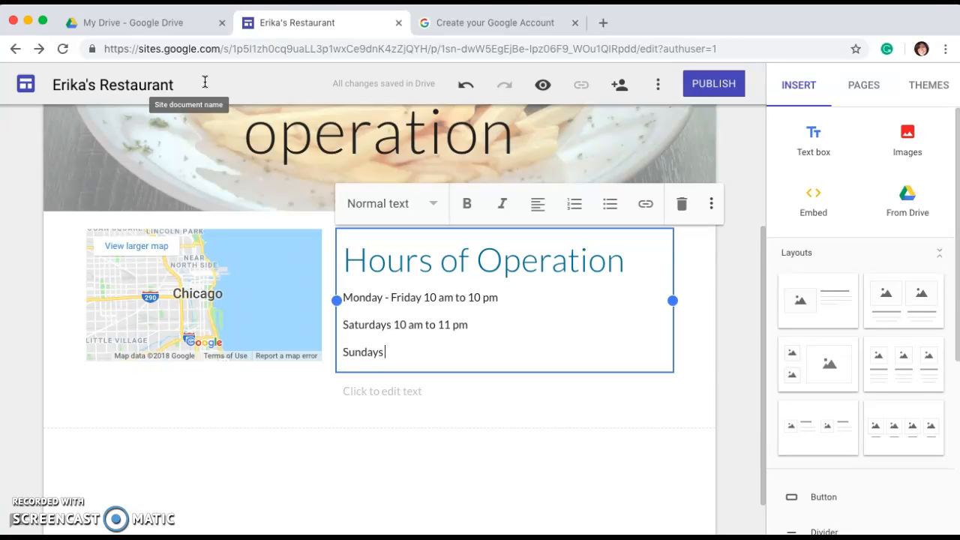
{"action": "type", "text": " 10"}
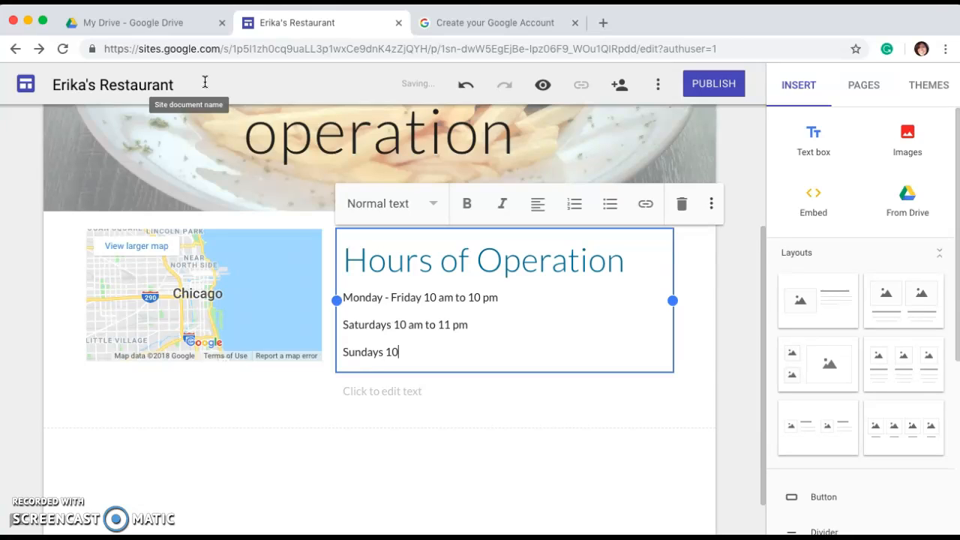
{"action": "type", "text": " am to"}
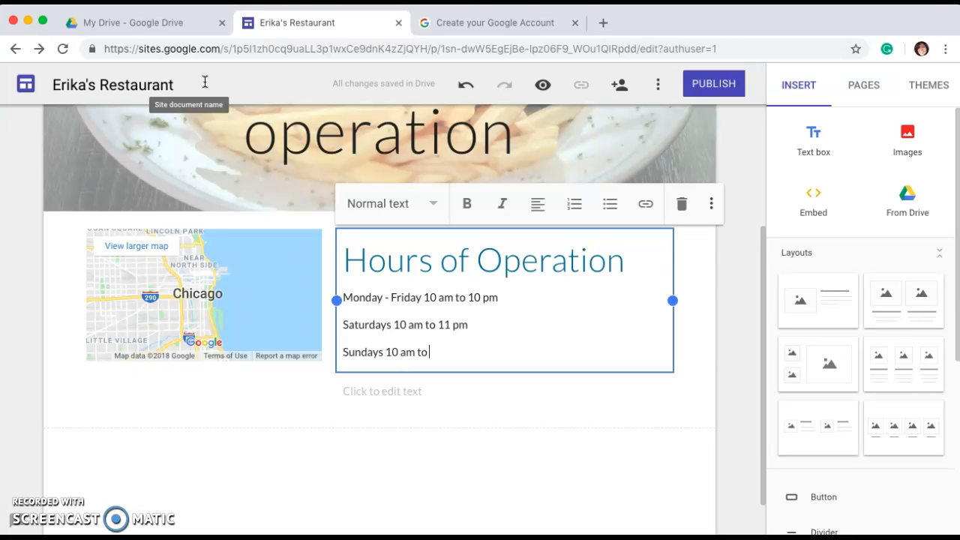
{"action": "type", "text": " 6 pm"}
{"action": "key", "text": "Return"}
{"action": "key", "text": "BackSpace"}
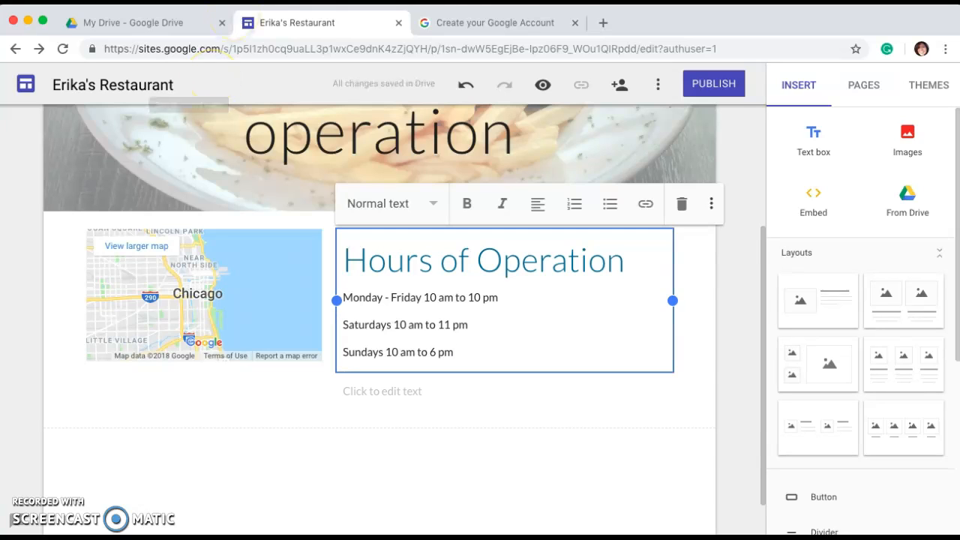
{"action": "left_click", "coordinate": [702, 404]}
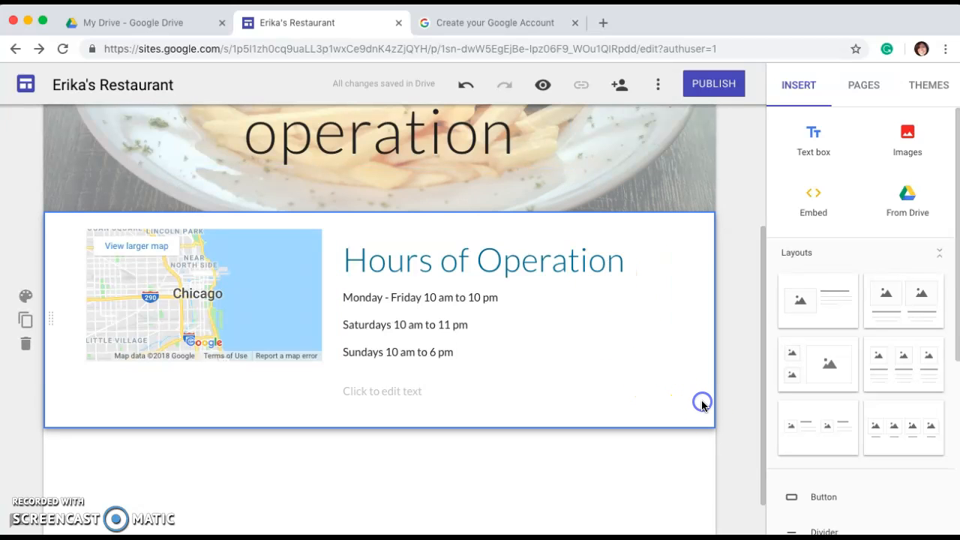
Review the location page, then the Home, History, Menu and Location & hours of operation pages through the site navigation, ending on Contact us
{"action": "scroll", "coordinate": [702, 404], "scroll_direction": "up", "scroll_amount": 5}
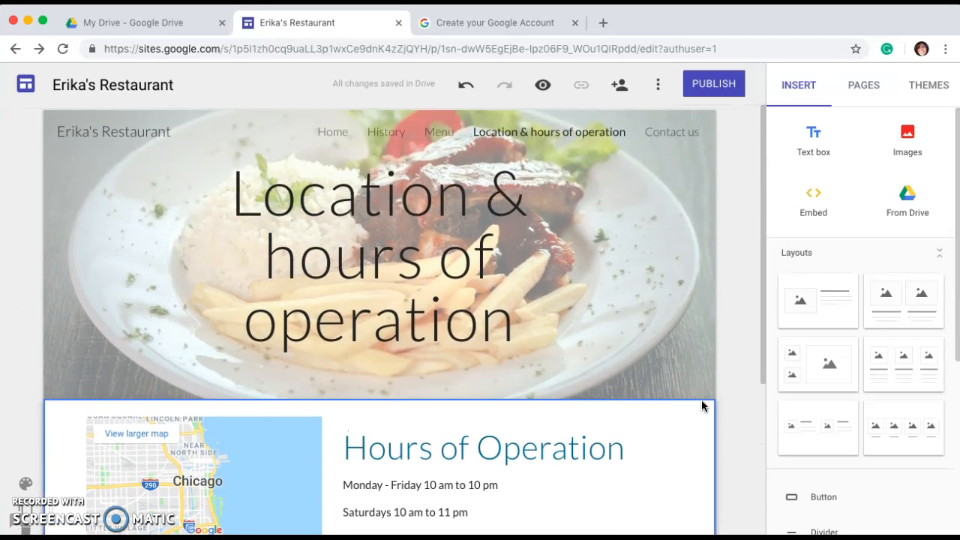
{"action": "scroll", "coordinate": [702, 402], "scroll_direction": "down", "scroll_amount": 2}
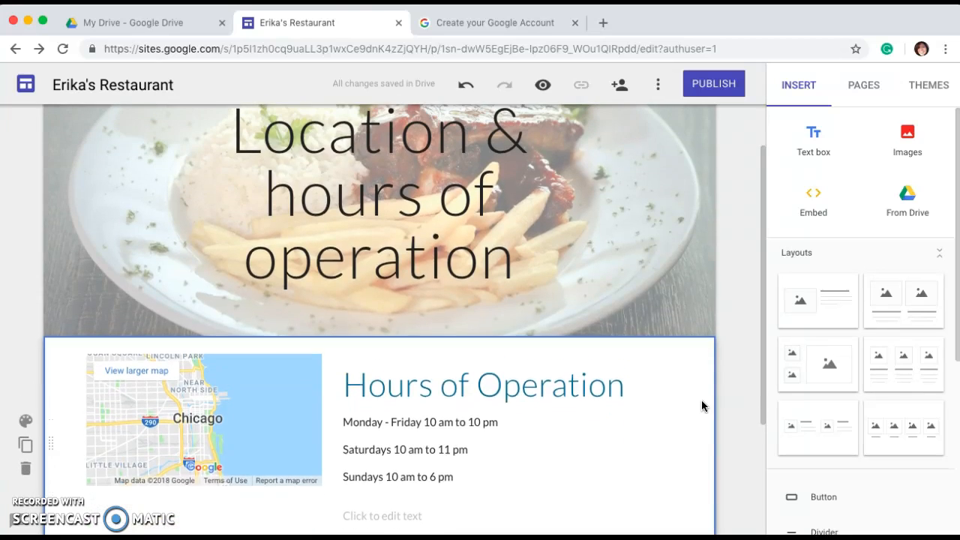
{"action": "scroll", "coordinate": [682, 394], "scroll_direction": "up", "scroll_amount": 2}
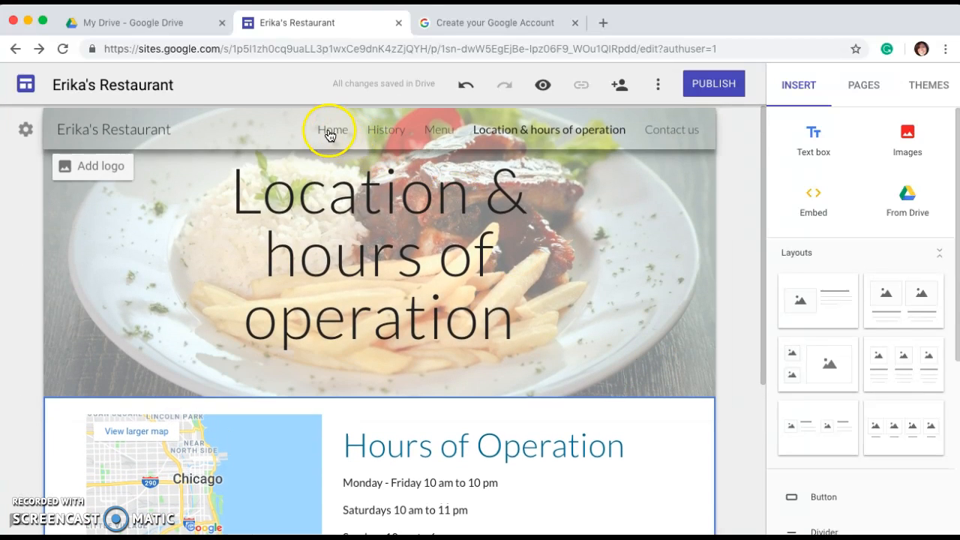
{"action": "left_click", "coordinate": [328, 135]}
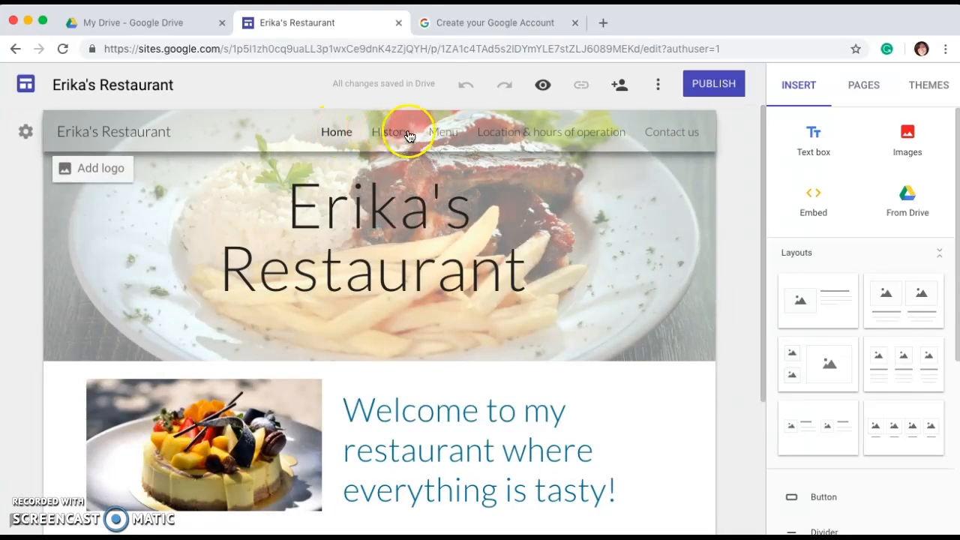
{"action": "left_click", "coordinate": [408, 136]}
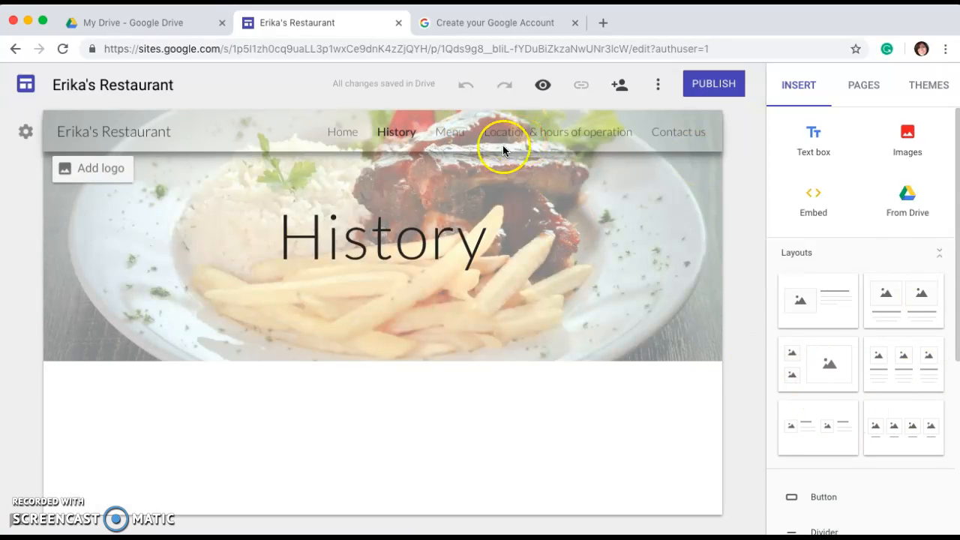
{"action": "left_click", "coordinate": [453, 133]}
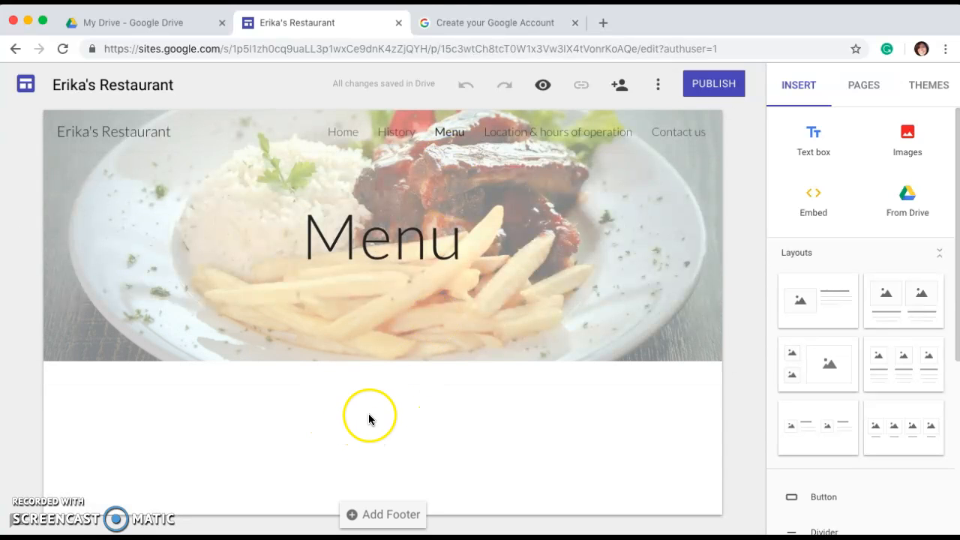
{"action": "left_click", "coordinate": [551, 140]}
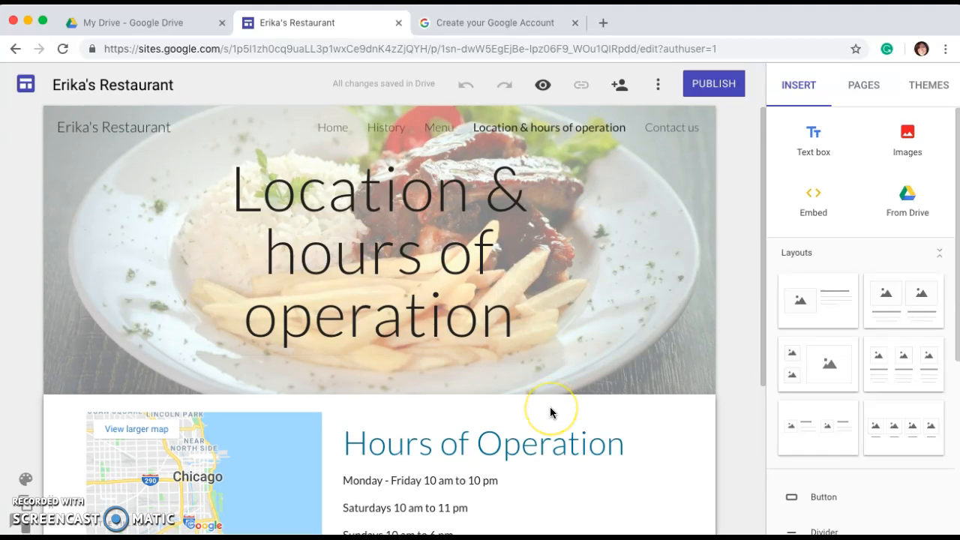
{"action": "scroll", "coordinate": [549, 411], "scroll_direction": "down", "scroll_amount": 3}
{"action": "scroll", "coordinate": [550, 412], "scroll_direction": "up", "scroll_amount": 3}
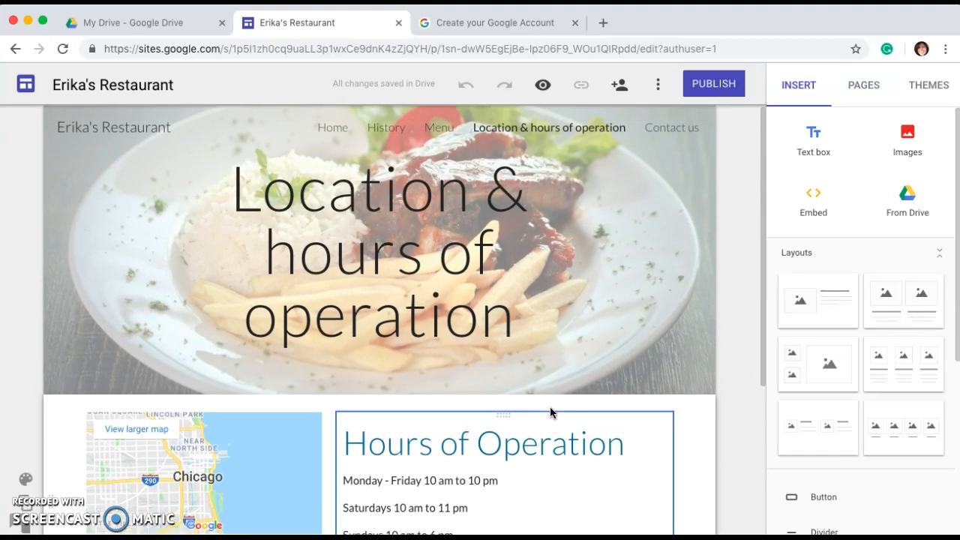
{"action": "left_click", "coordinate": [673, 139]}
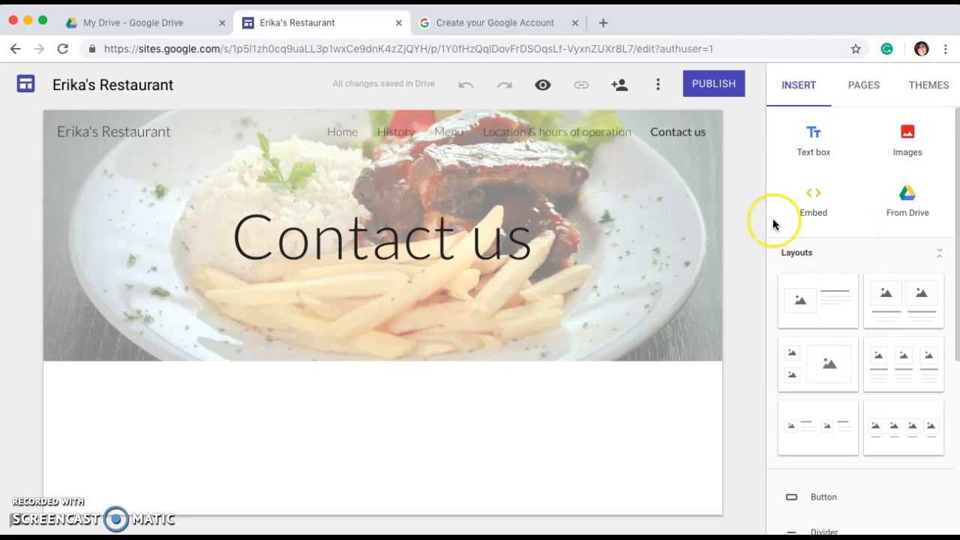
Review who has access to the site's draft and published versions in the sharing settings, leaving them as they are
{"action": "left_click", "coordinate": [622, 86]}
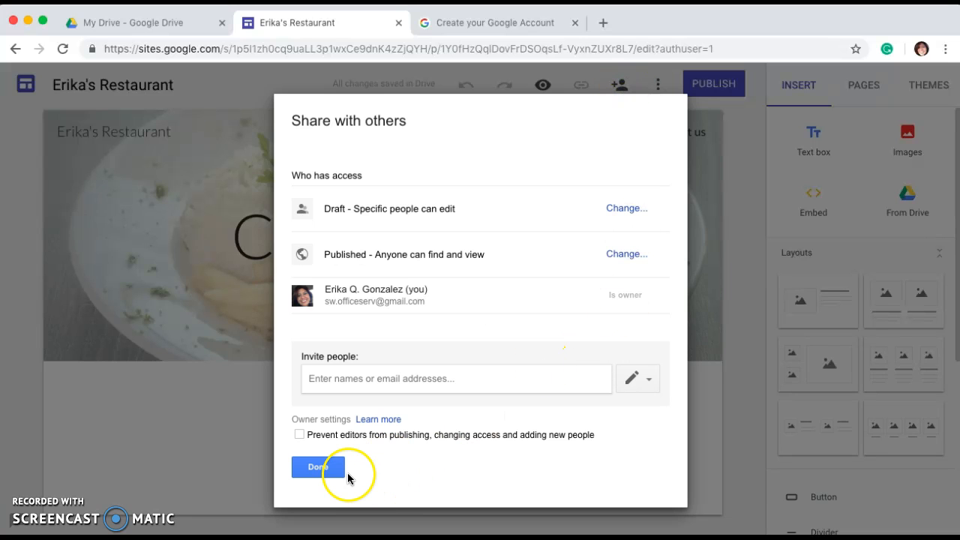
{"action": "left_click", "coordinate": [318, 470]}
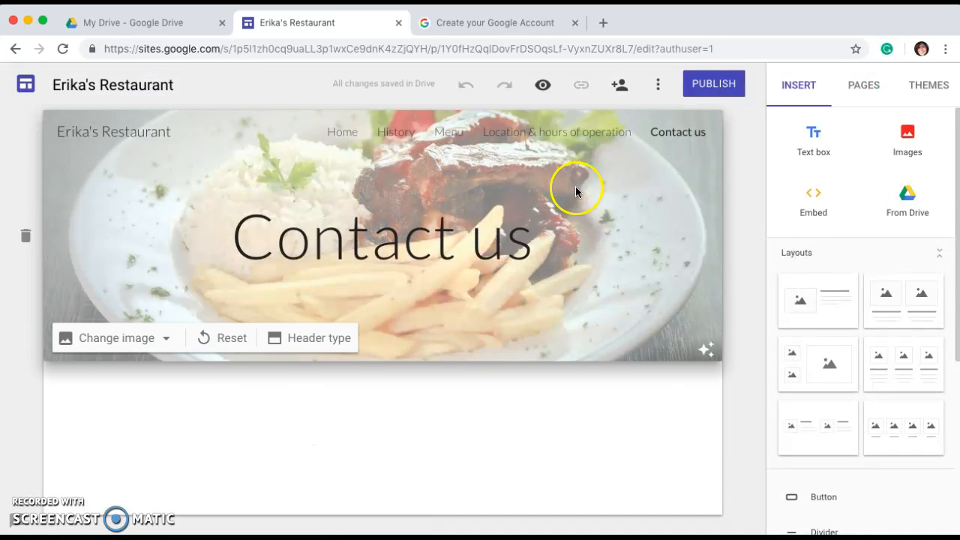
Preview the site, visiting the Home, History, Menu, Location & hours of operation and Contact us pages, and return to the editor
{"action": "left_click", "coordinate": [542, 87]}
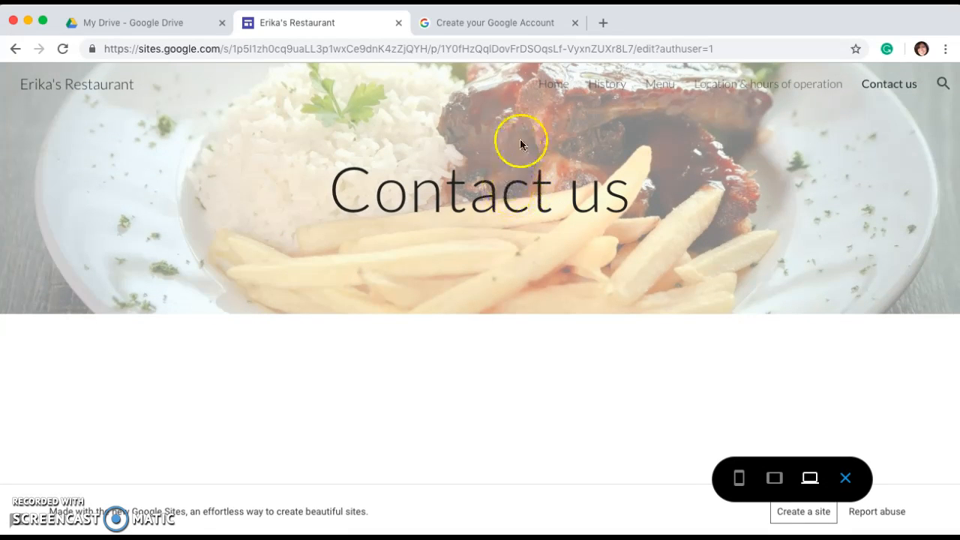
{"action": "left_click", "coordinate": [553, 86]}
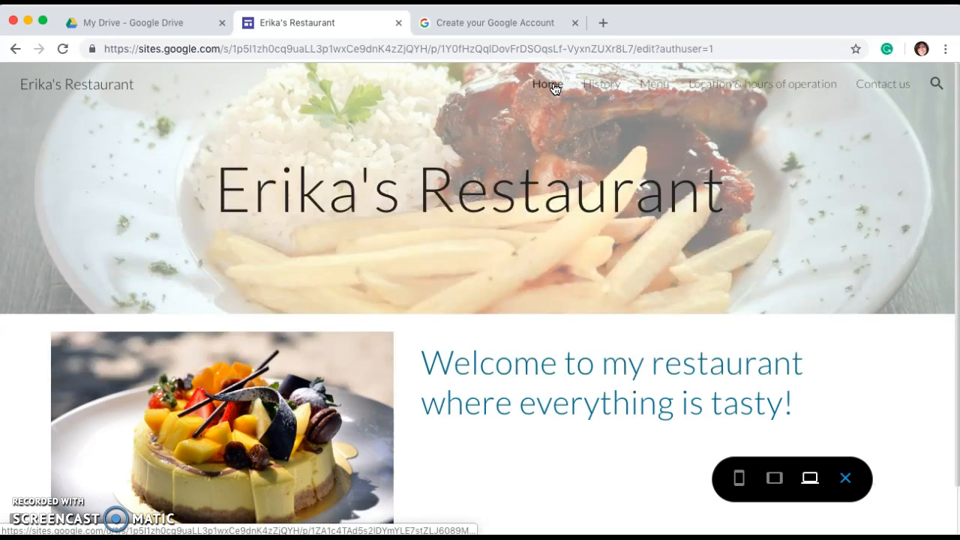
{"action": "left_click", "coordinate": [606, 85]}
{"action": "left_click", "coordinate": [666, 84]}
{"action": "left_click", "coordinate": [731, 86]}
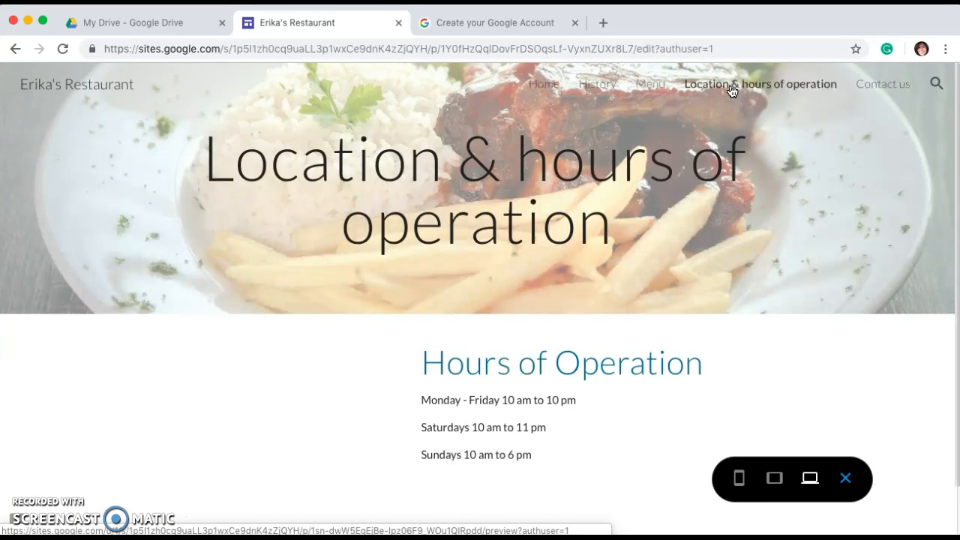
{"action": "left_click", "coordinate": [889, 84]}
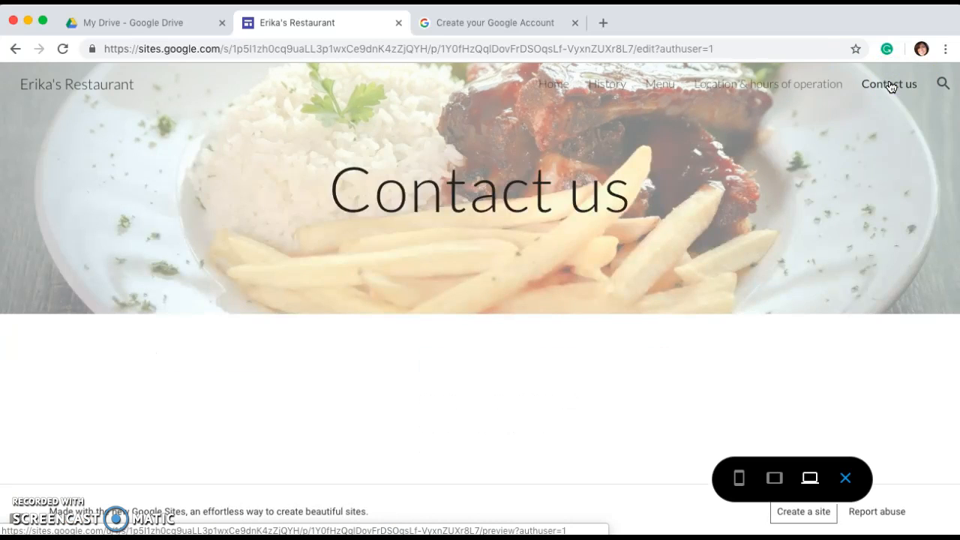
{"action": "left_click", "coordinate": [845, 480]}
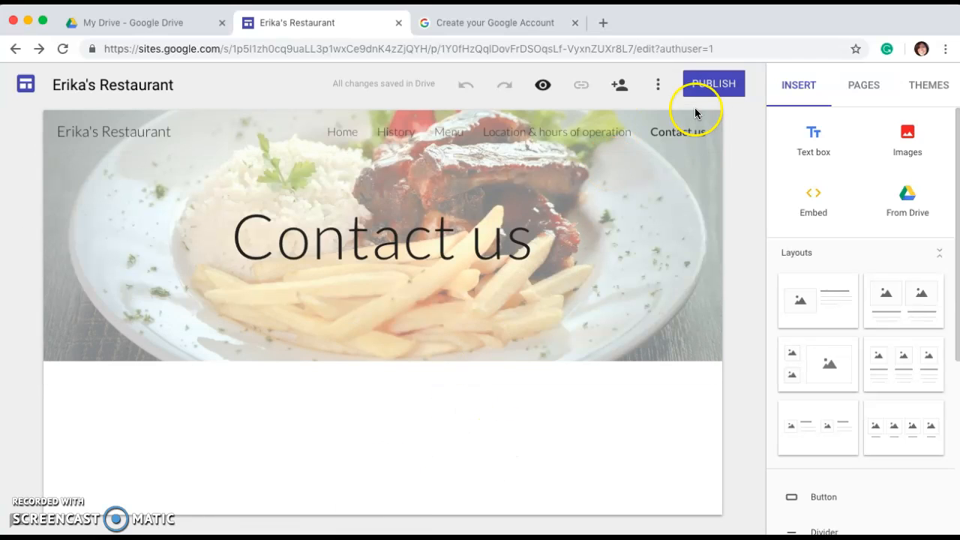
Publish the site to the web with the address erikas-restaurant, viewable by anyone, and open the published site
{"action": "left_click", "coordinate": [716, 87]}
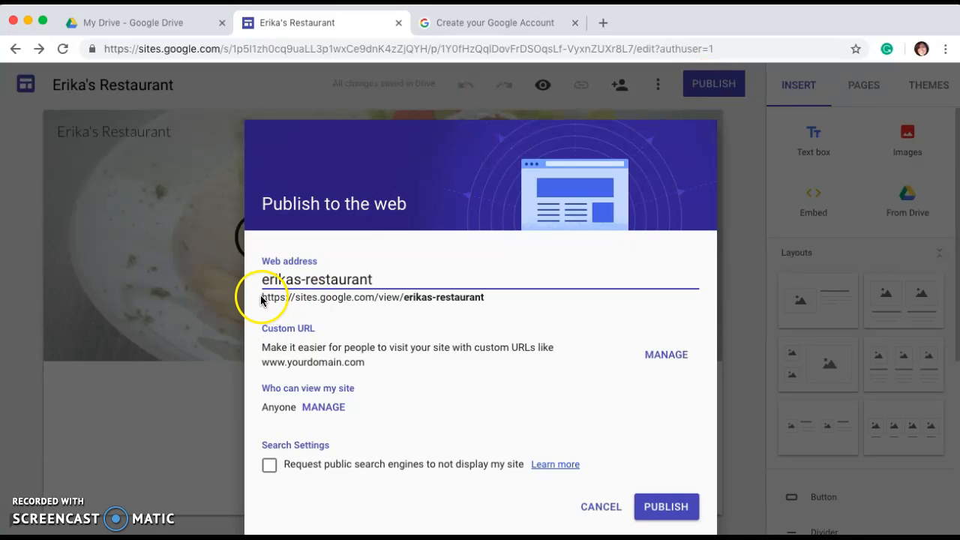
{"action": "left_click_drag", "start_coordinate": [403, 297], "coordinate": [490, 304]}
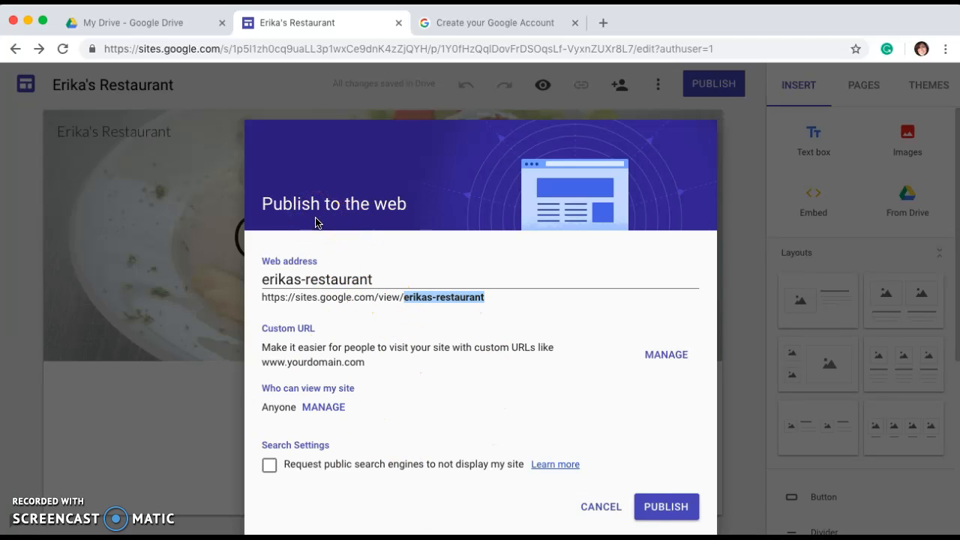
{"action": "left_click", "coordinate": [664, 507]}
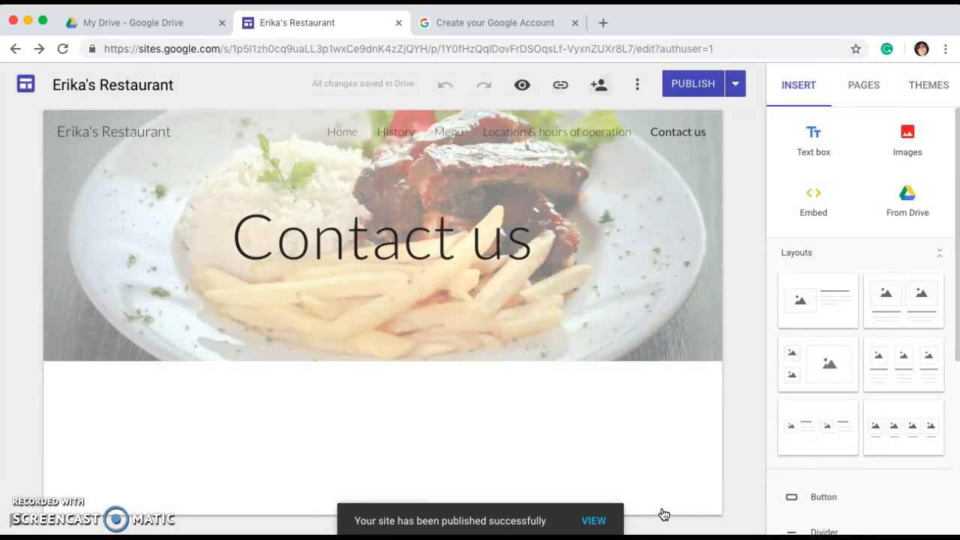
{"action": "left_click", "coordinate": [596, 521]}
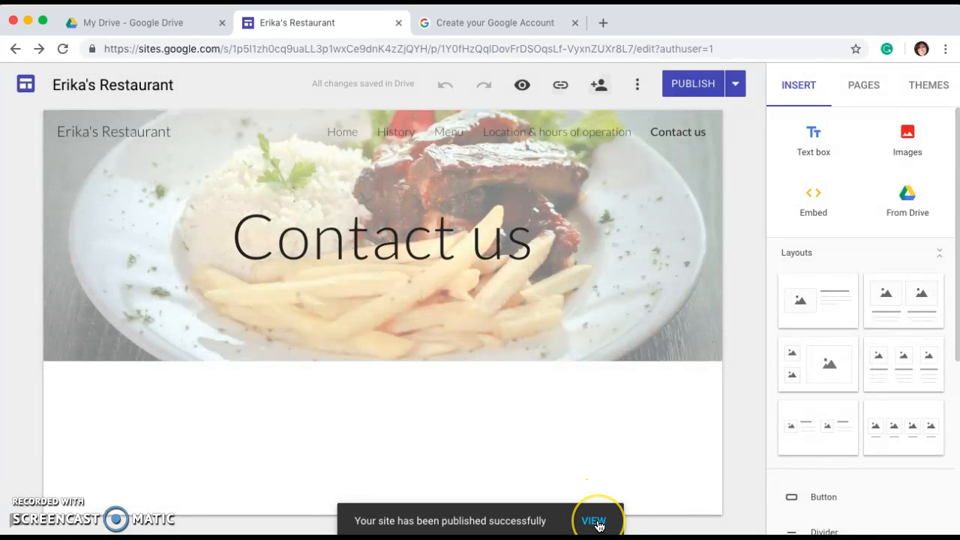